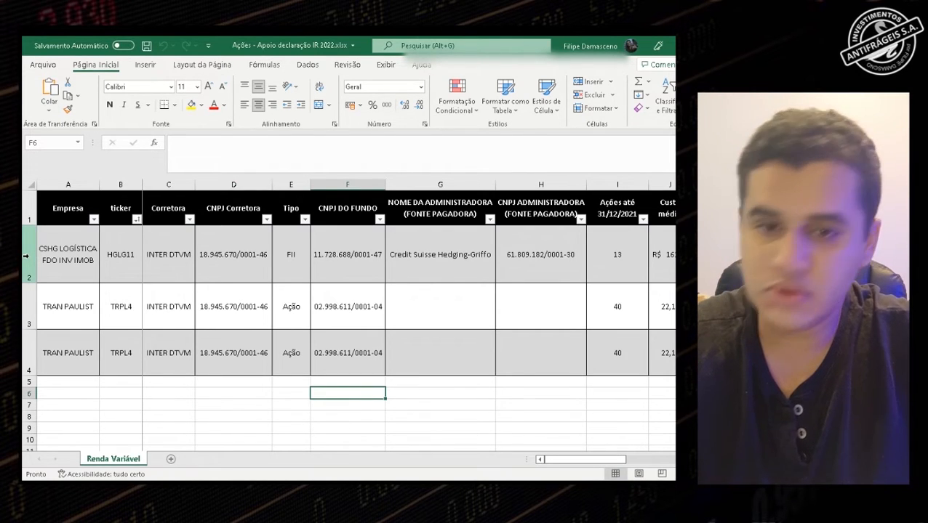
# - Review the HGLG11 row in the Renda Variável sheet and compare the Descrição texts of HGLG11 and TRPL4
pyautogui.click(25, 256)
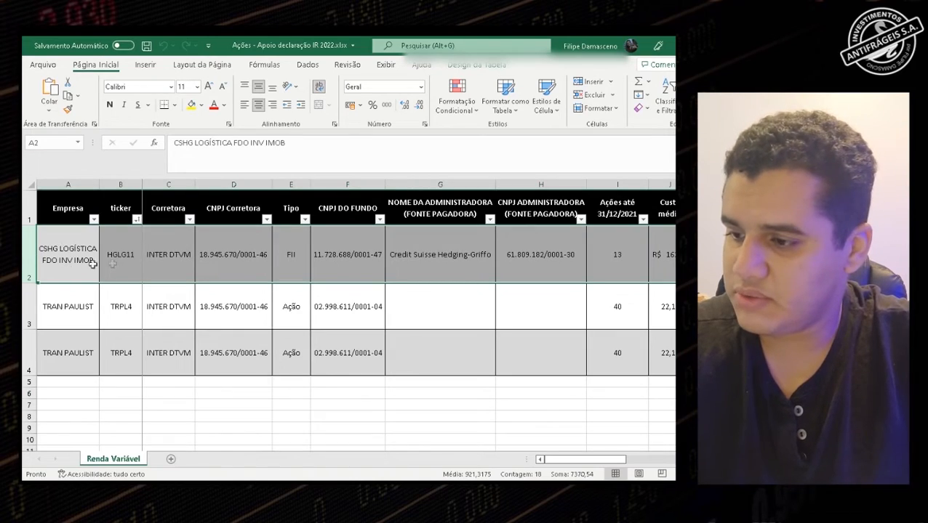
pyautogui.moveTo(575, 460); pyautogui.dragTo(669, 461)
pyautogui.click(571, 262)
pyautogui.click(575, 306)
pyautogui.click(575, 261)
pyautogui.click(579, 306)
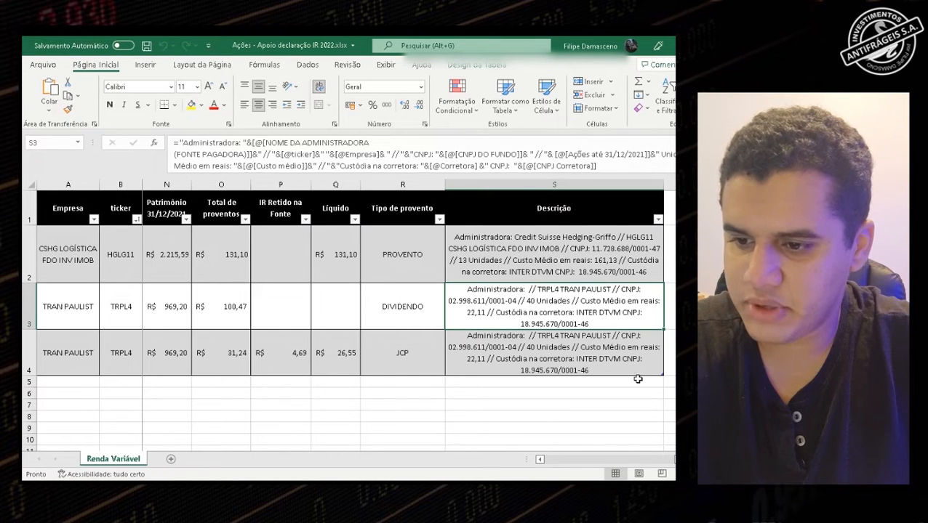
pyautogui.moveTo(679, 461); pyautogui.dragTo(548, 462)
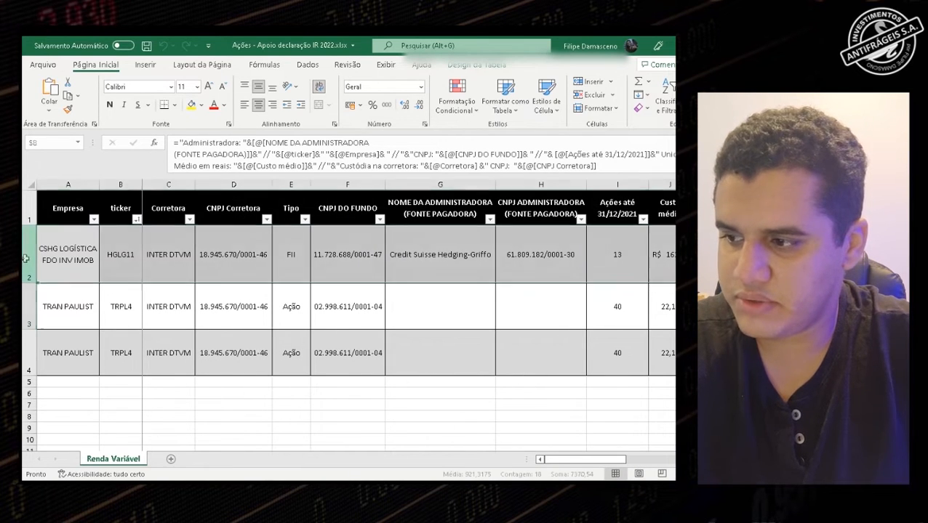
pyautogui.click(56, 274)
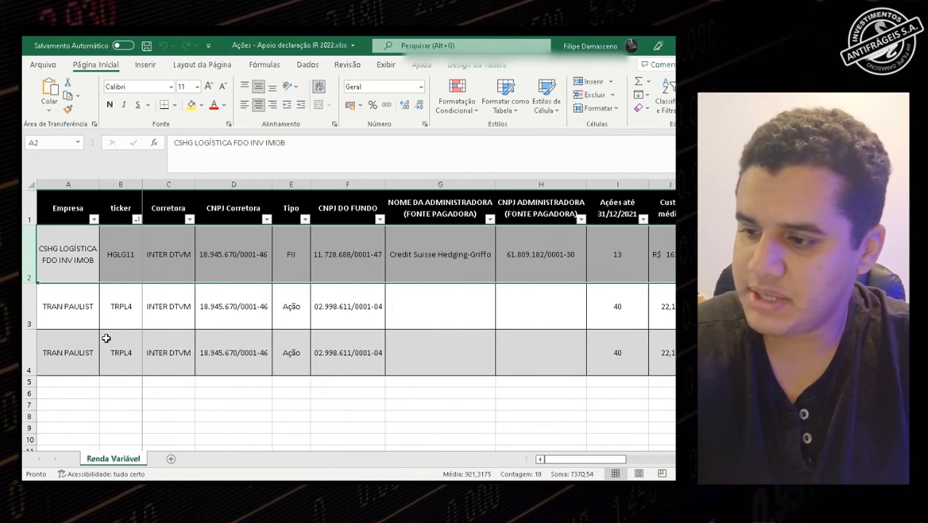
pyautogui.click(210, 390)
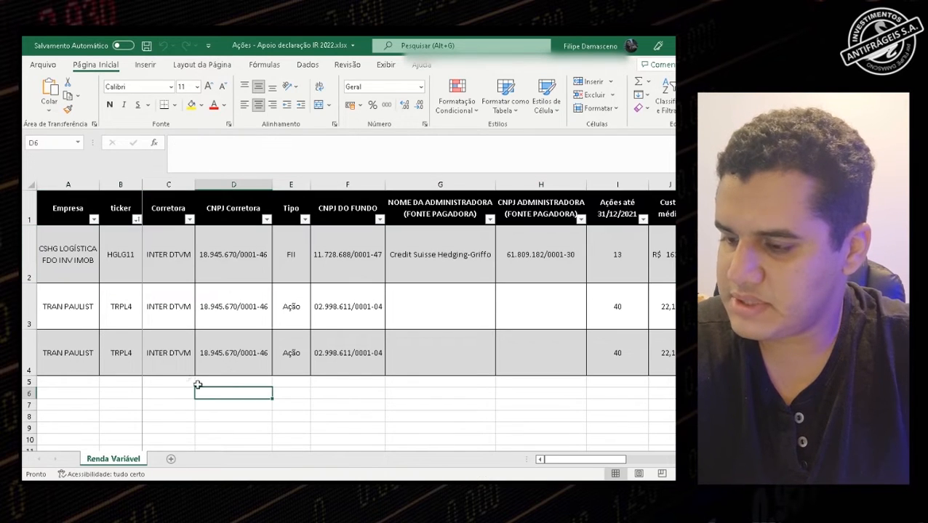
# - Examine the two TRPL4 rows and compare their Tipo de provento entries
pyautogui.click(65, 304)
pyautogui.moveTo(65, 304); pyautogui.dragTo(285, 347)
pyautogui.click(26, 308)
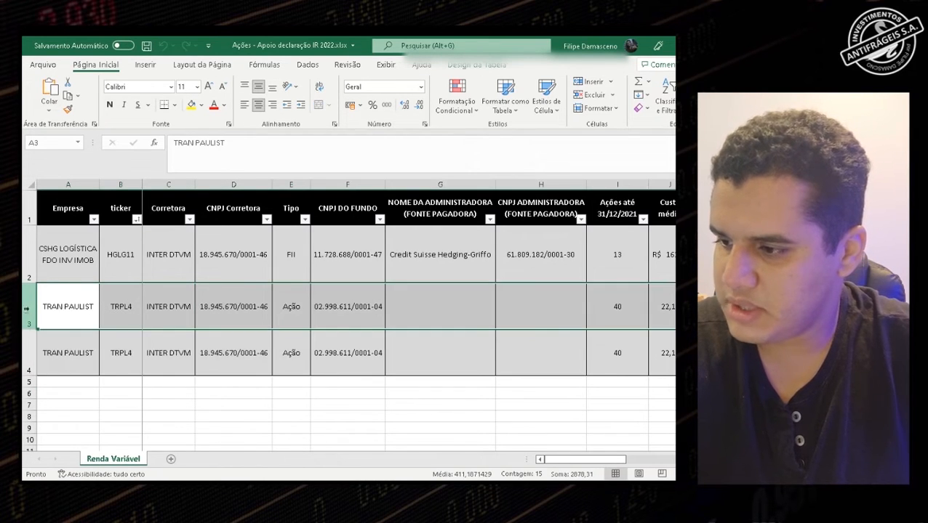
pyautogui.click(27, 351)
pyautogui.moveTo(582, 465); pyautogui.dragTo(672, 463)
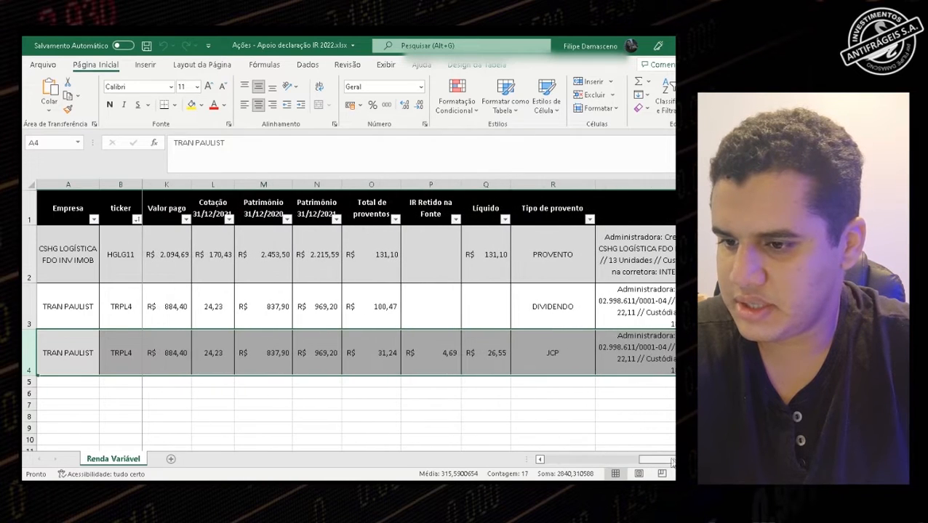
pyautogui.click(578, 353)
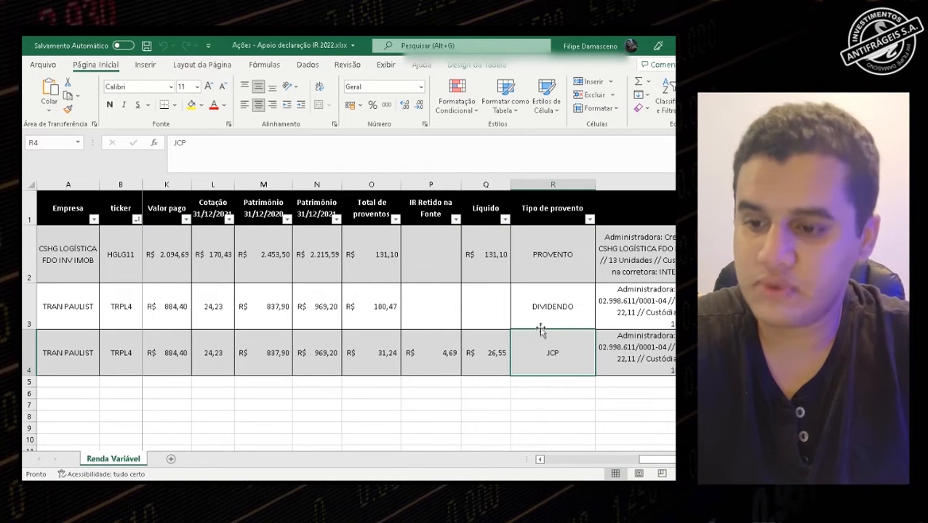
pyautogui.click(566, 302)
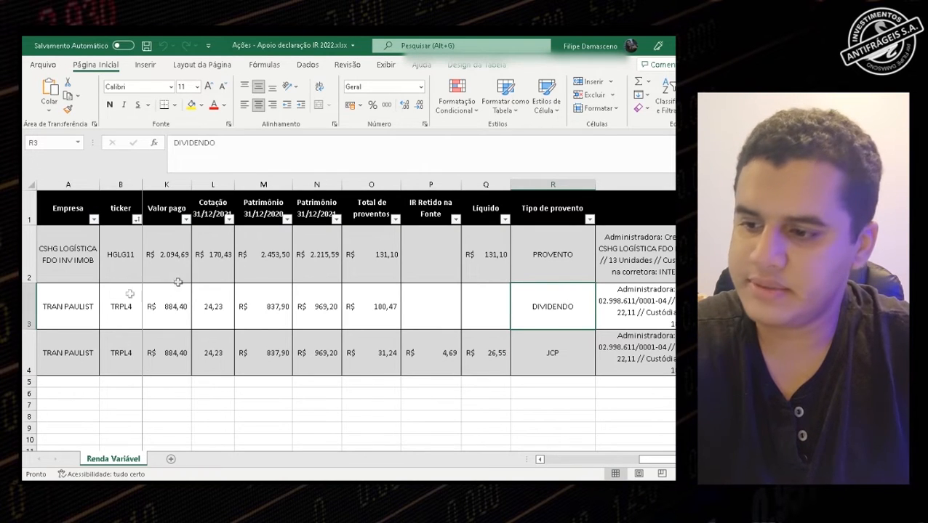
pyautogui.moveTo(676, 460); pyautogui.dragTo(562, 465)
# - Switch to IRPF 2022 and open the group 03, code 01 entry in Bens e Direitos for editing
pyautogui.hotkey('alt', 'Tab')
pyautogui.scroll(-4, 181, 218)
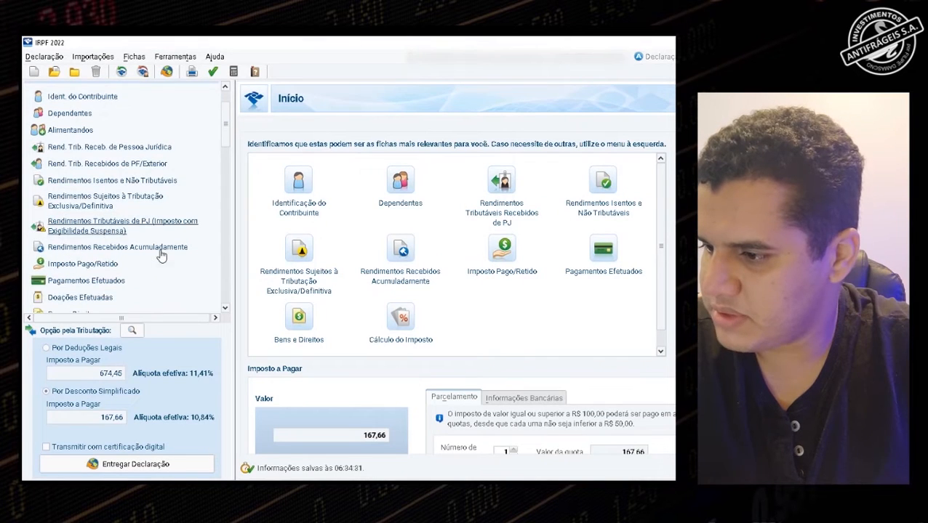
pyautogui.click(71, 280)
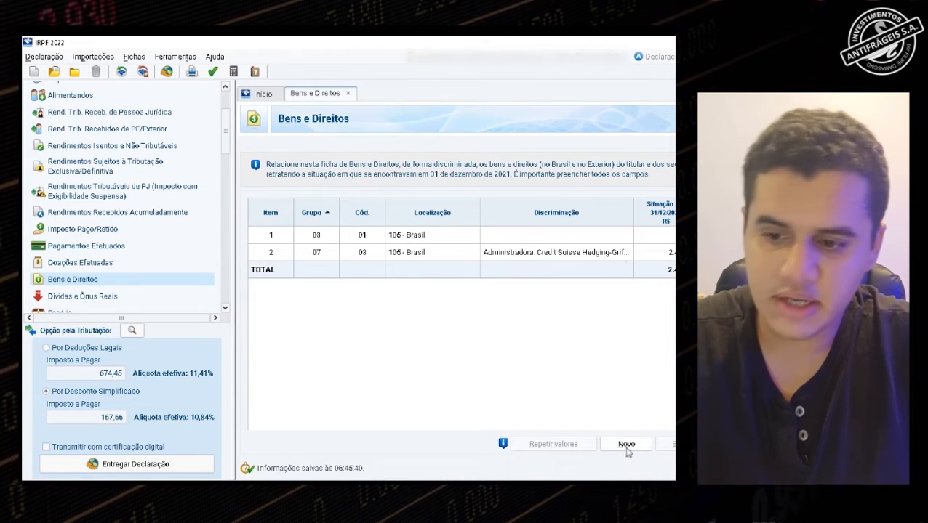
pyautogui.click(283, 238)
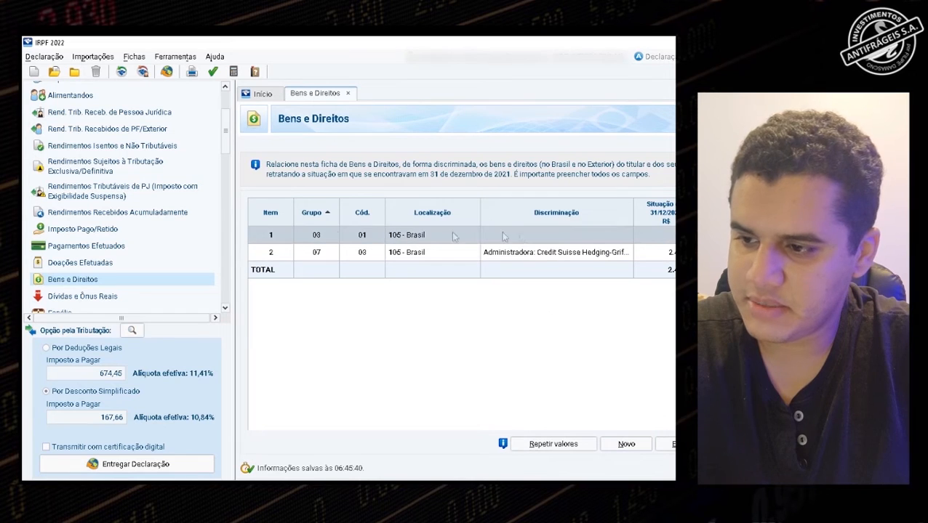
pyautogui.doubleClick(520, 237)
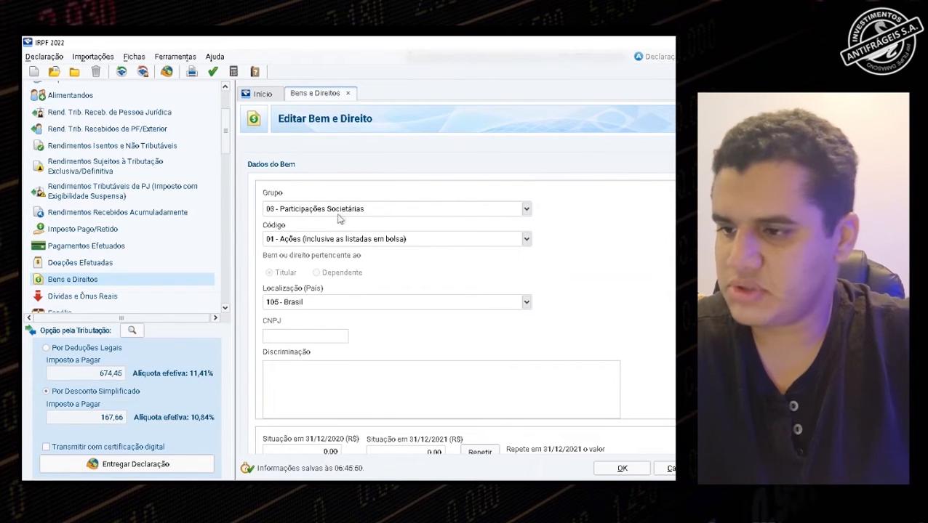
# - Select group 03 - Participações Societárias and code 01 - Ações (inclusive as listadas em bolsa) for the asset
pyautogui.click(526, 210)
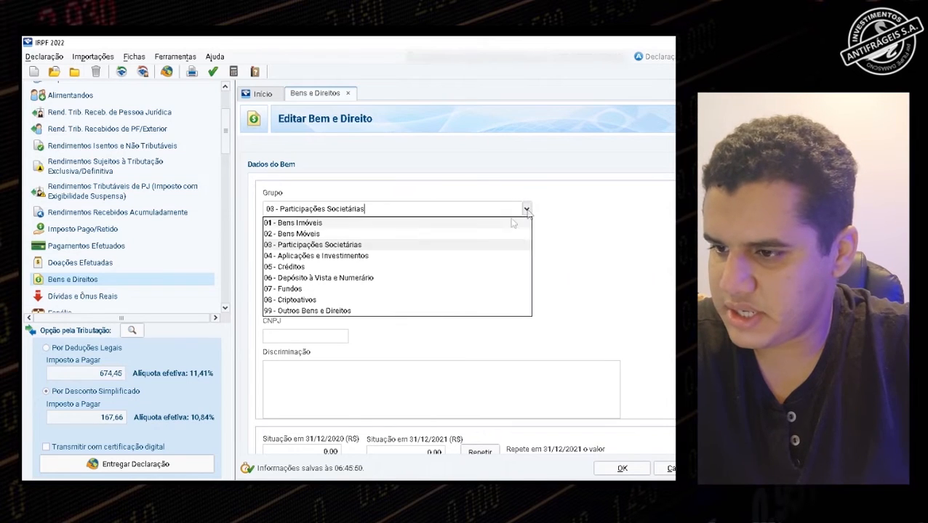
pyautogui.click(362, 245)
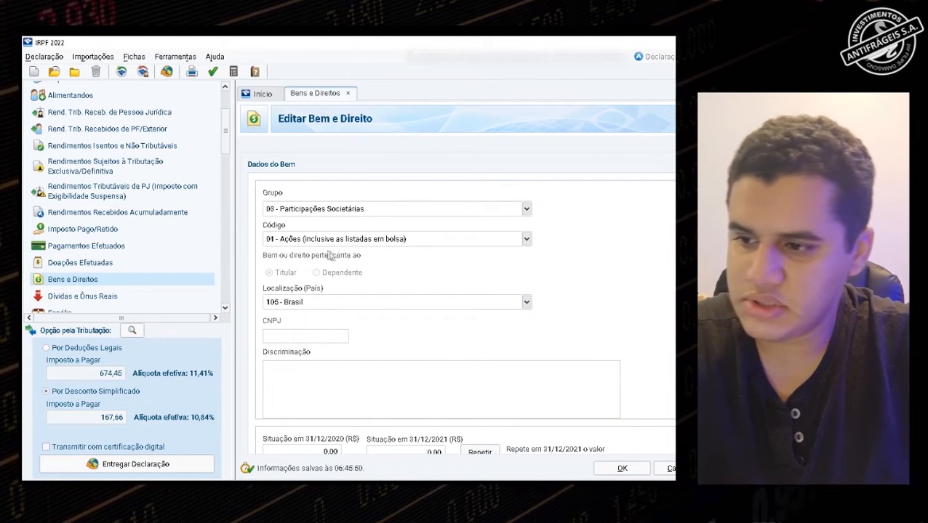
pyautogui.click(525, 240)
pyautogui.click(324, 254)
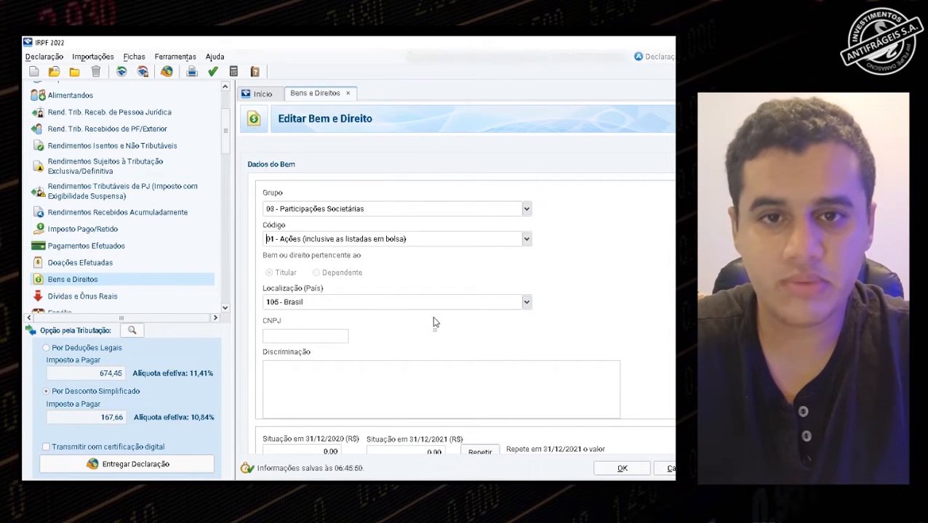
# - Copy TRPL4's company CNPJ from the Excel sheet into the asset's CNPJ field in IRPF 2022
pyautogui.click(324, 335)
pyautogui.hotkey('alt', 'Tab')
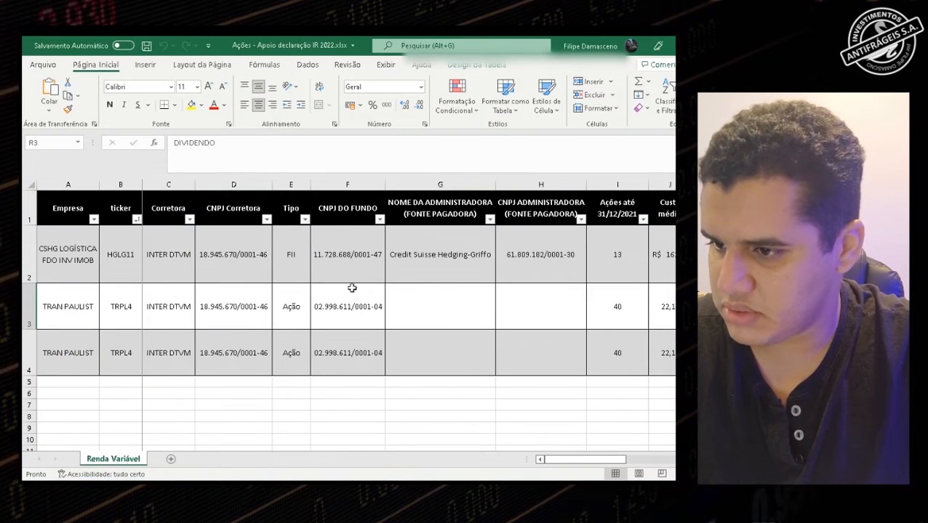
pyautogui.click(360, 339)
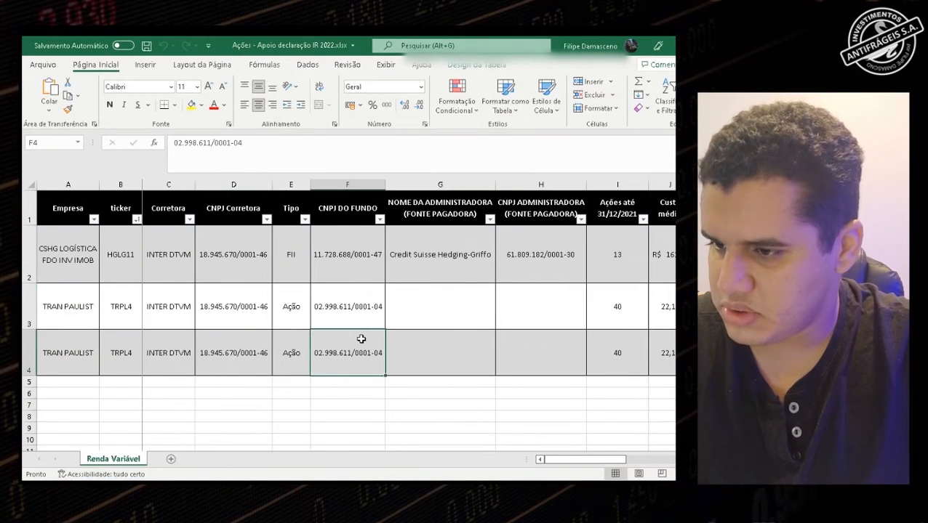
pyautogui.click(362, 222)
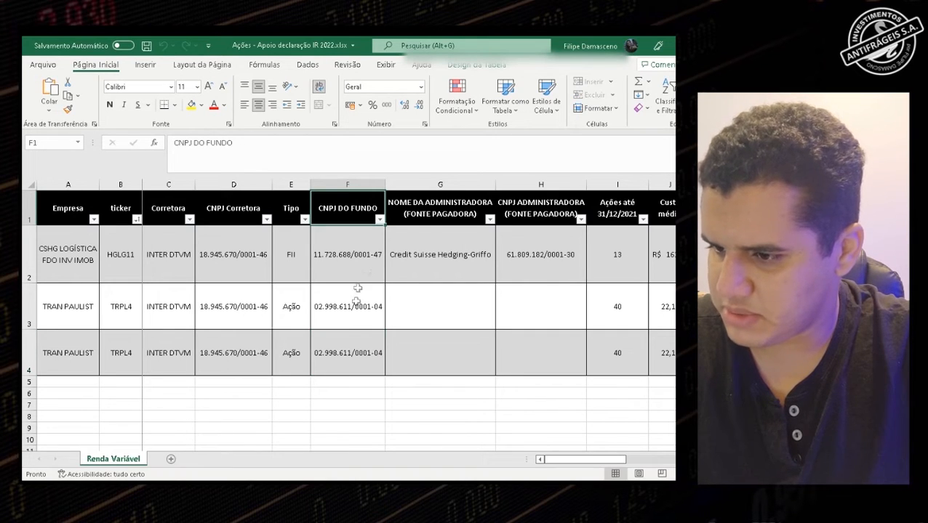
pyautogui.click(353, 346)
pyautogui.click(364, 306)
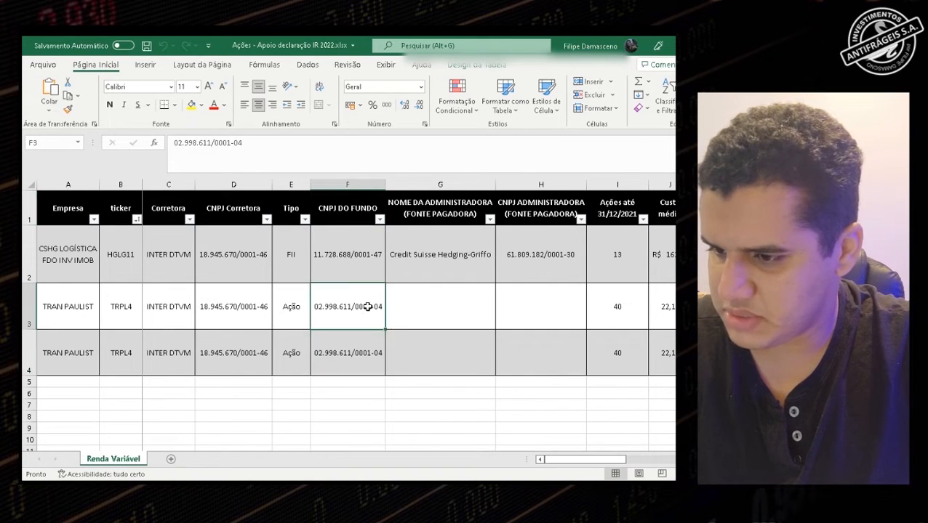
pyautogui.tripleClick(287, 146)
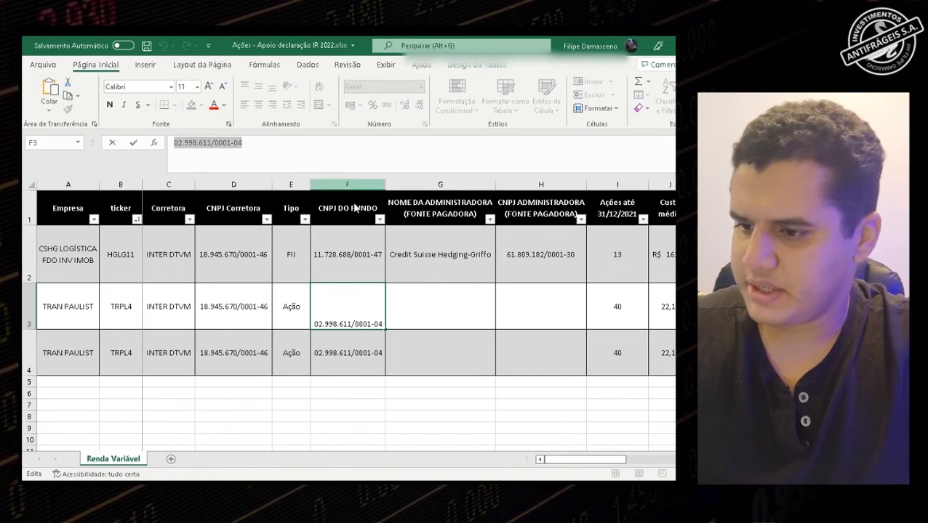
pyautogui.hotkey('alt', 'Tab')
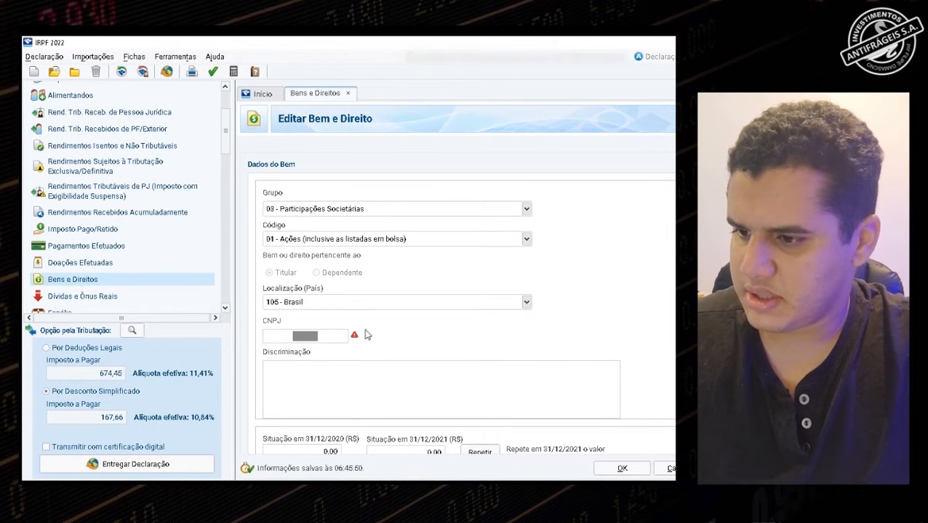
pyautogui.hotkey('ctrl', 'v')
pyautogui.click(354, 398)
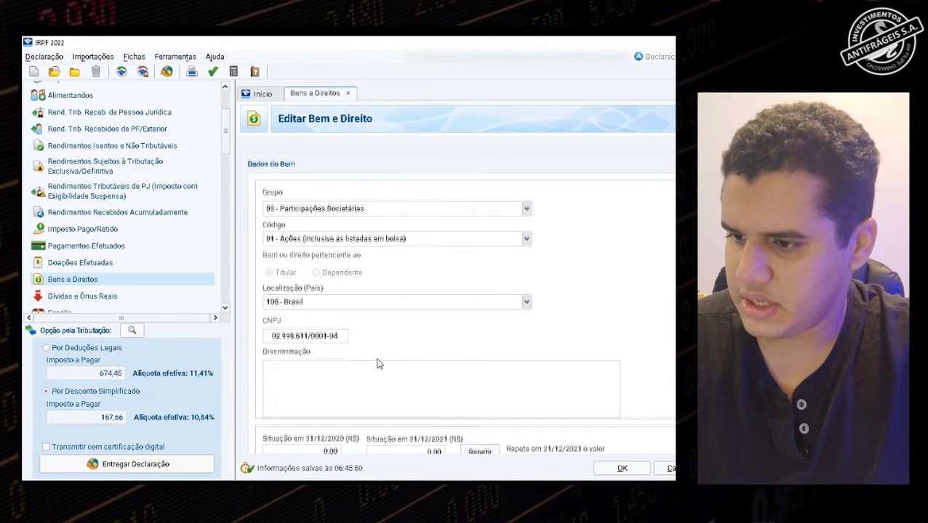
# - Copy TRPL4's Patrimônio 31/12/2021 value of 969,20 from Excel into Situação em 31/12/2021 in IRPF 2022
pyautogui.hotkey('alt', 'Tab')
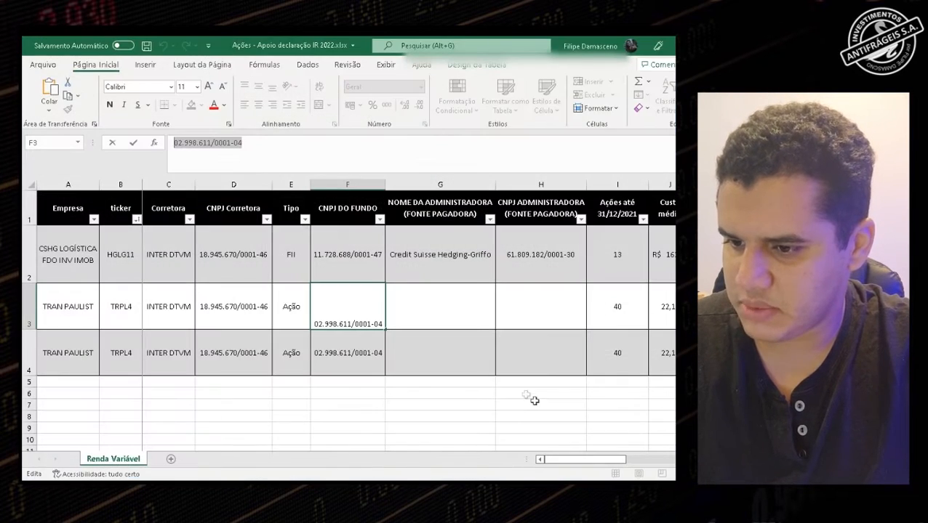
pyautogui.moveTo(566, 459); pyautogui.dragTo(632, 463)
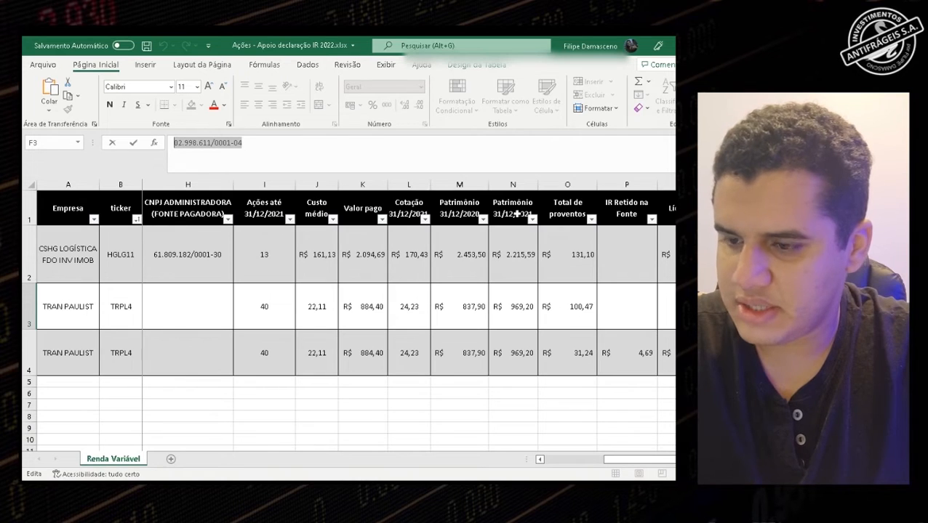
pyautogui.click(520, 356)
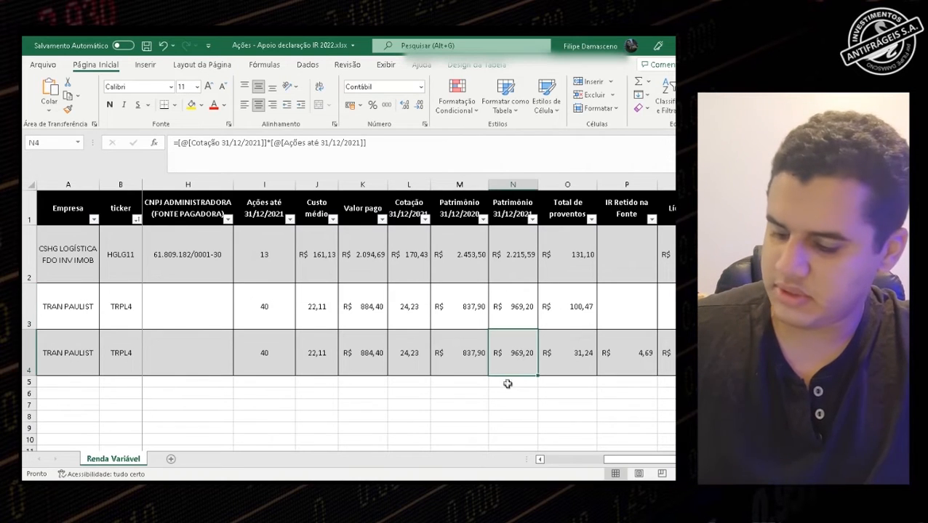
pyautogui.hotkey('ctrl', 'c')
pyautogui.hotkey('alt', 'Tab')
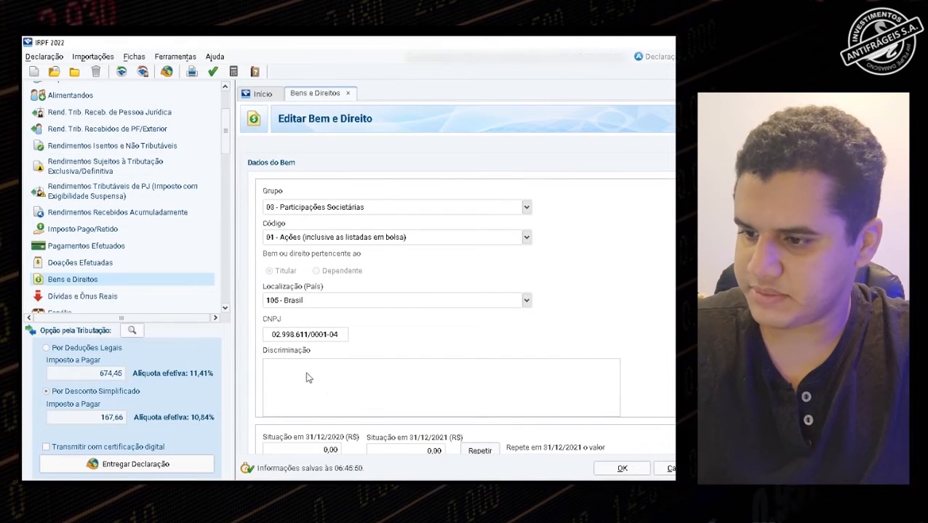
pyautogui.click(423, 445)
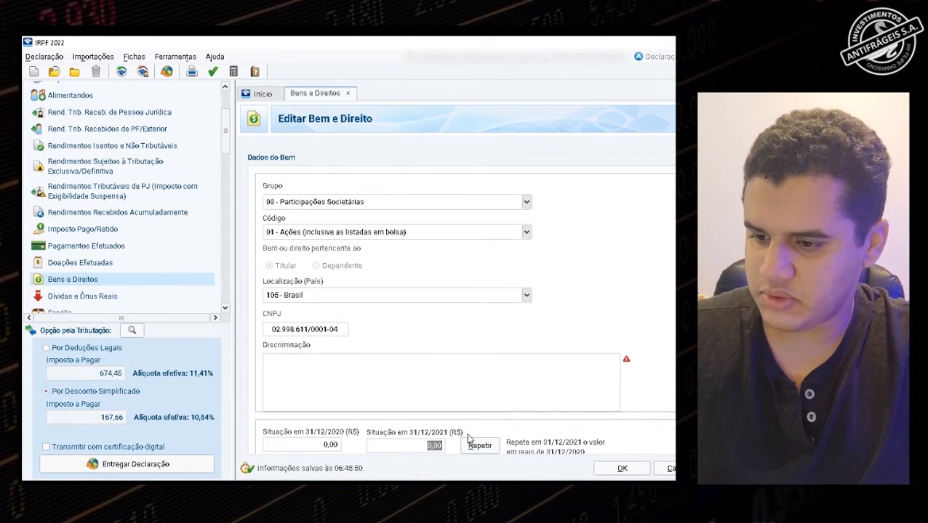
pyautogui.hotkey('alt', 'Tab')
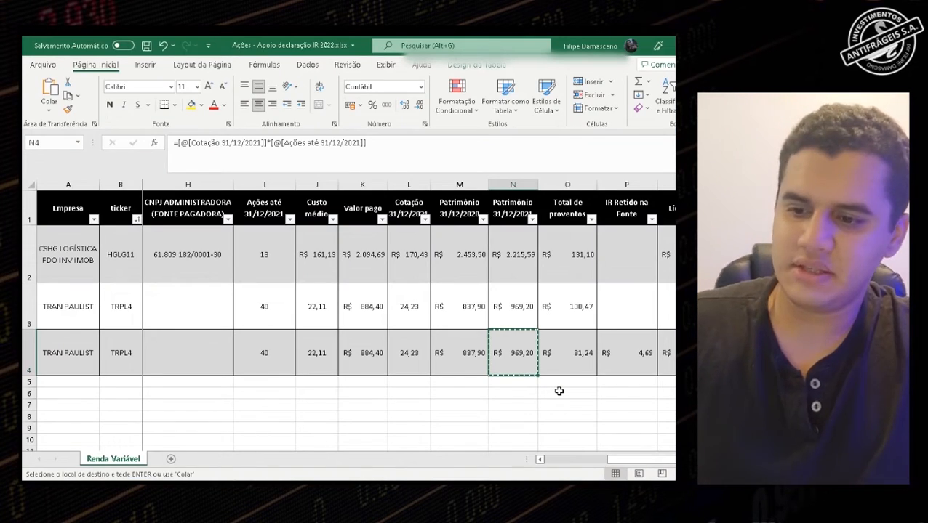
pyautogui.hotkey('alt', 'Tab')
pyautogui.hotkey('ctrl', 'v')
# - Check TRPL4's Patrimônio 31/12/2020 in Excel and set Situação em 31/12/2020 to 837,90 in IRPF 2022
pyautogui.click(309, 447)
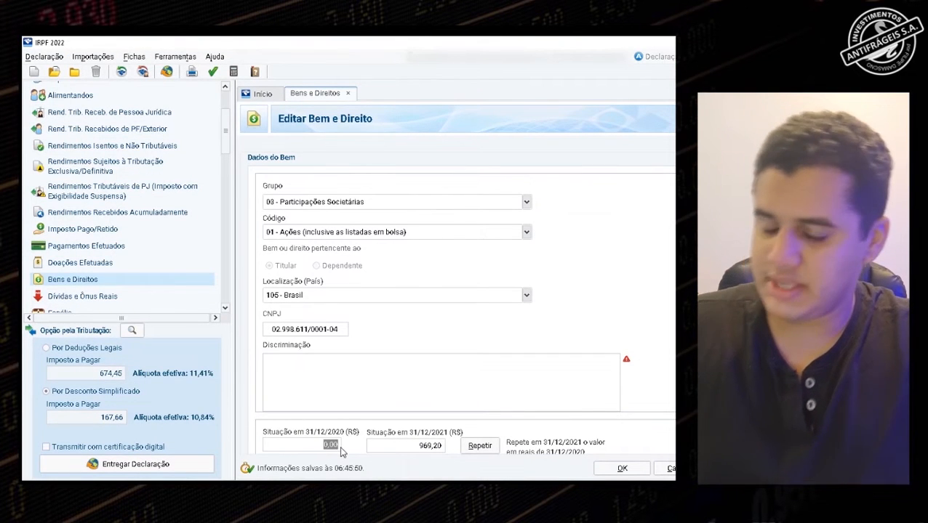
pyautogui.hotkey('alt', 'Tab')
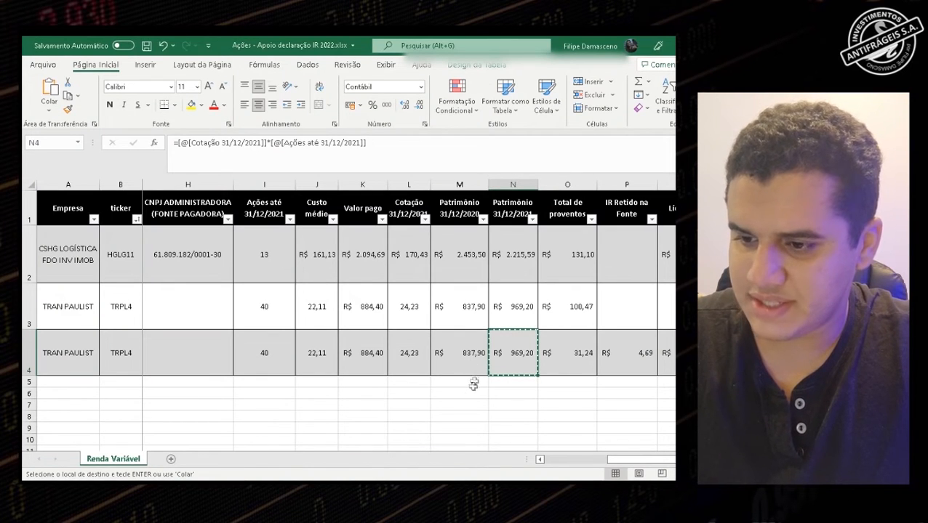
pyautogui.hotkey('alt', 'Tab')
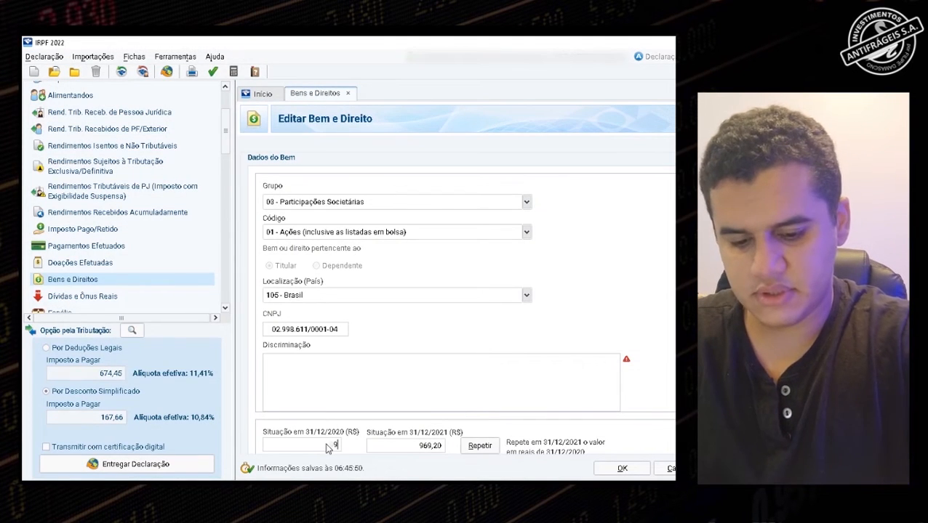
pyautogui.doubleClick(326, 446)
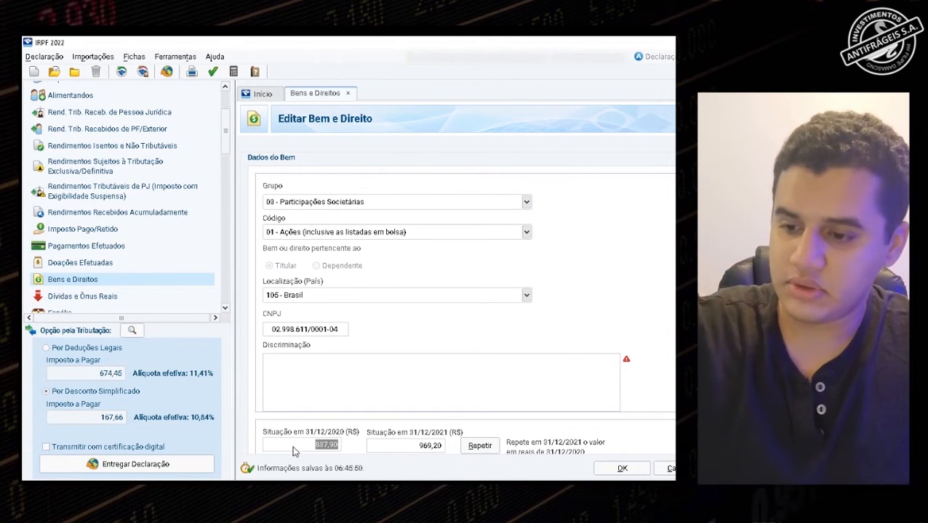
# - Copy TRPL4's description from the Excel Descrição column into the asset's Discriminação field in IRPF 2022
pyautogui.click(305, 404)
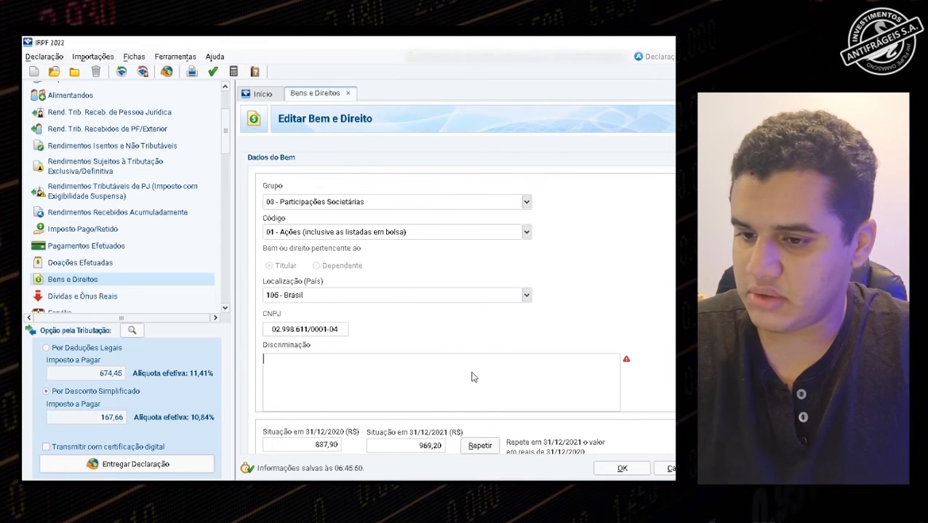
pyautogui.hotkey('alt', 'Tab')
pyautogui.moveTo(633, 459); pyautogui.dragTo(683, 461)
pyautogui.click(663, 349)
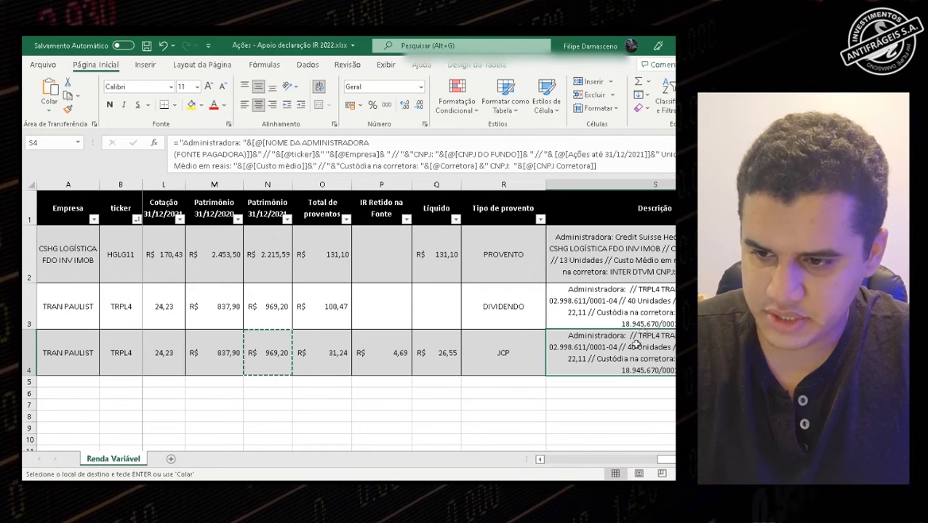
pyautogui.hotkey('ctrl', 'c')
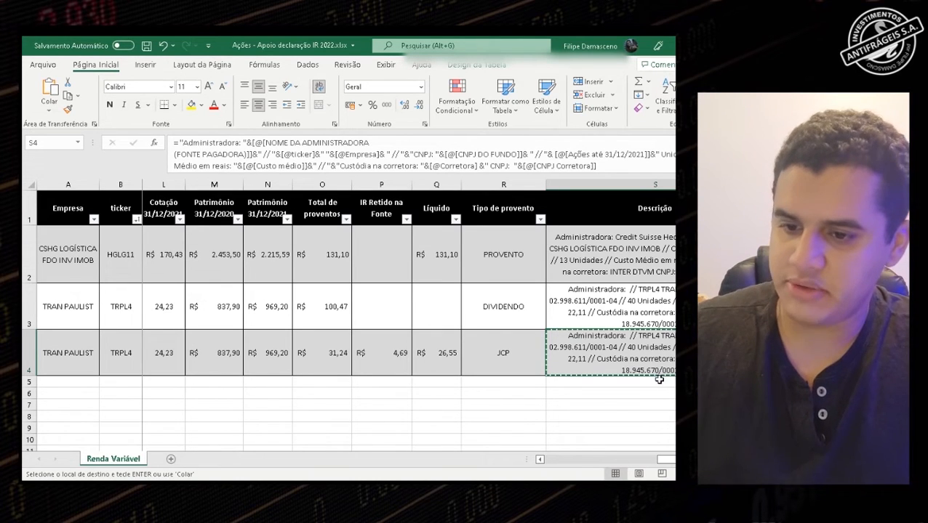
pyautogui.hotkey('alt', 'Tab')
pyautogui.hotkey('ctrl', 'v')
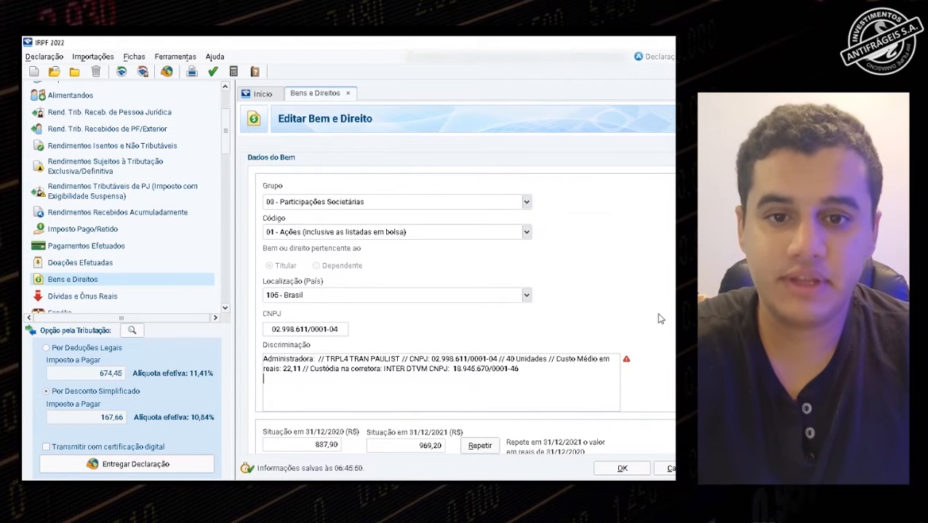
# - Open the asset's associated exempt income and copy the company name TRAN PAULIST from Excel into Nome da Fonte Pagadora
pyautogui.scroll(-2, 669, 349)
pyautogui.scroll(-1, 669, 349)
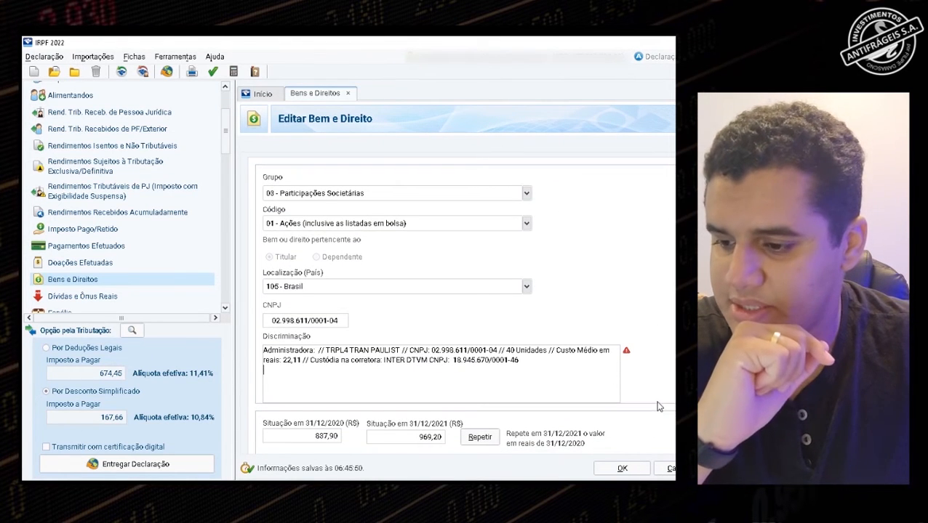
pyautogui.scroll(-3, 640, 397)
pyautogui.scroll(-3, 638, 394)
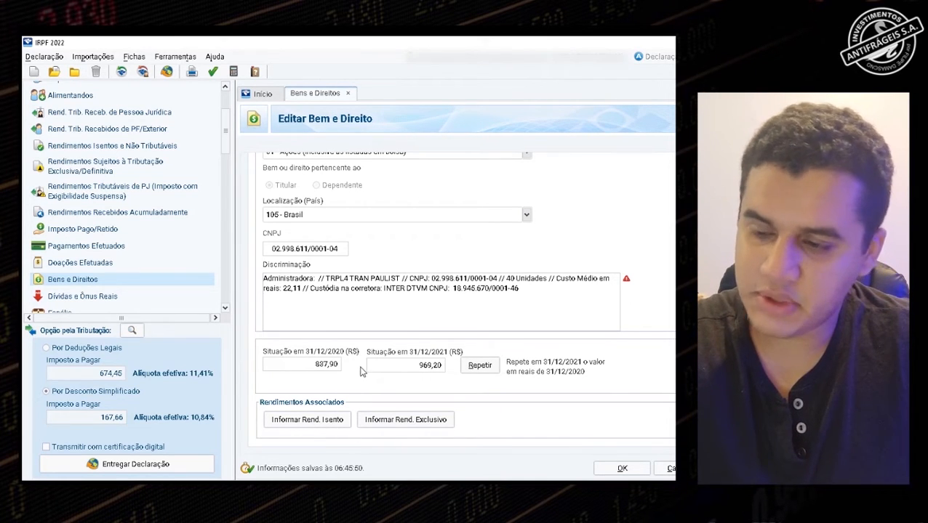
pyautogui.click(309, 422)
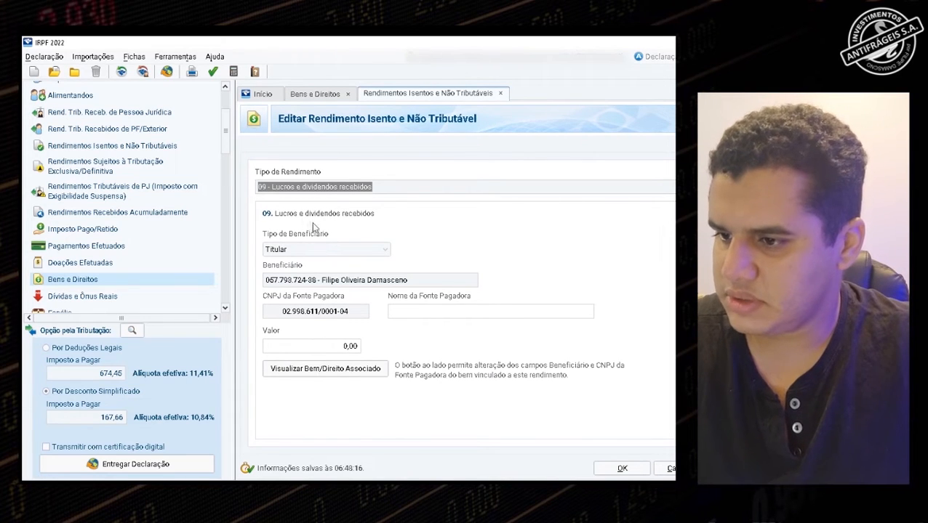
pyautogui.click(318, 312)
pyautogui.click(428, 315)
pyautogui.hotkey('alt', 'Tab')
pyautogui.click(551, 462)
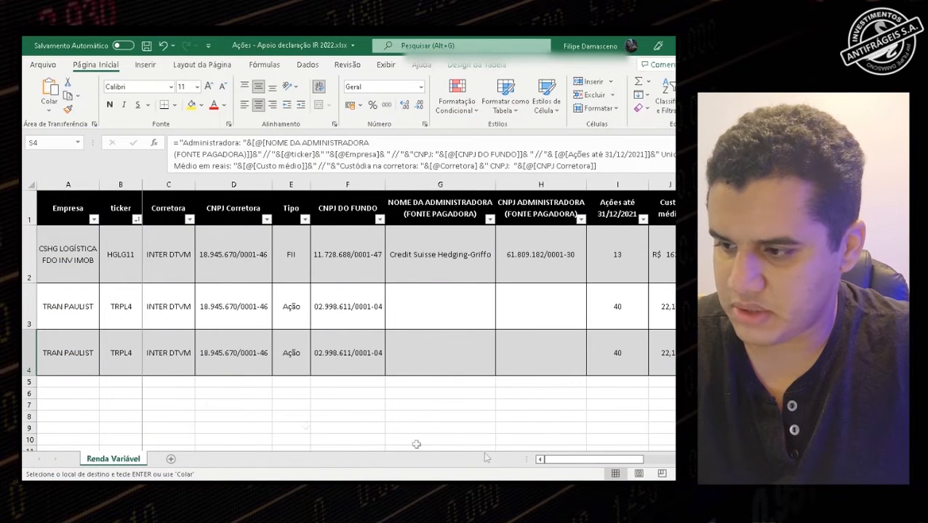
pyautogui.click(73, 360)
pyautogui.hotkey('ctrl', 'v')
pyautogui.hotkey('ctrl', 'z')
pyautogui.hotkey('alt', 'Tab')
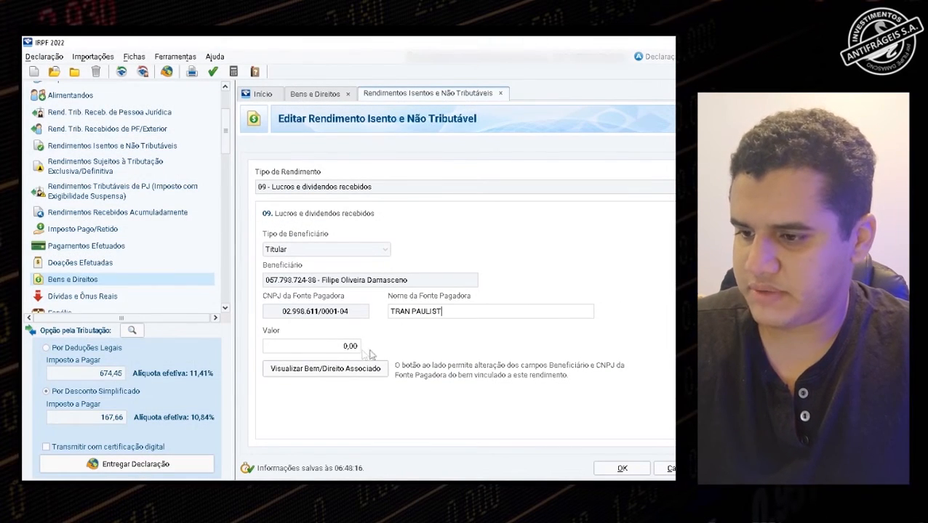
# - Set the exempt income's Valor to TRPL4's DIVIDENDO total of 100,47 from Excel and save the entry
pyautogui.hotkey('alt', 'Tab')
pyautogui.moveTo(605, 462); pyautogui.dragTo(715, 463)
pyautogui.click(333, 314)
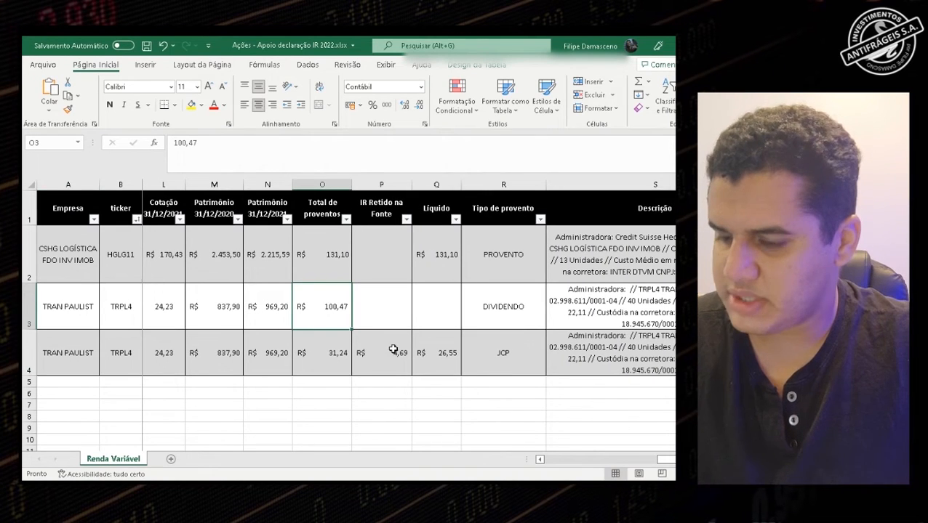
pyautogui.hotkey('ctrl', 'c')
pyautogui.hotkey('alt', 'Tab')
pyautogui.click(331, 348)
pyautogui.write('100')
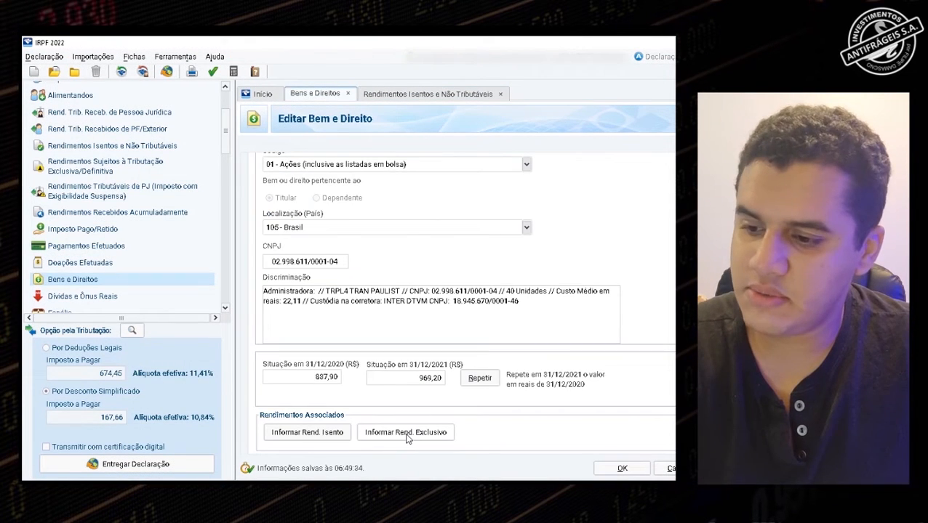
# - Record the asset's exclusive-taxation interest on equity with Nome da Fonte Pagadora TRAN PAULIST and Valor 26,55, using Excel's JCP row
pyautogui.click(406, 434)
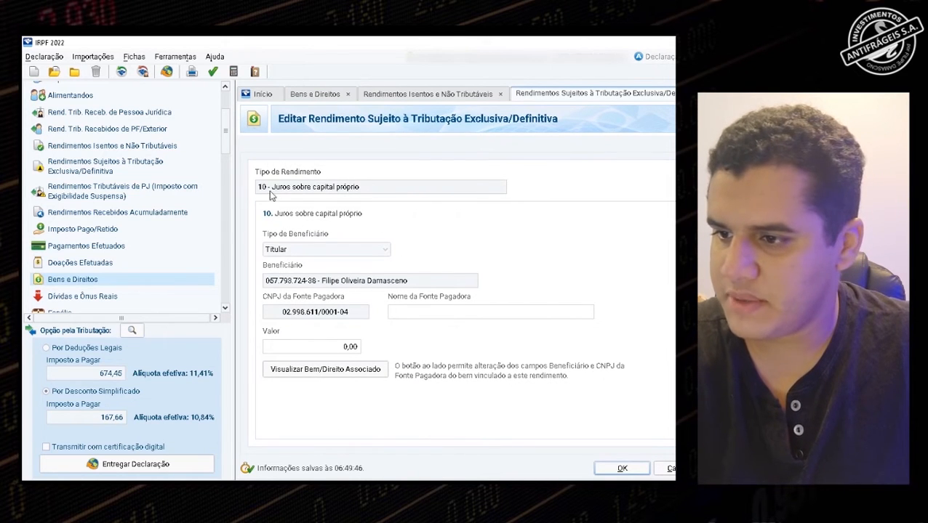
pyautogui.click(436, 313)
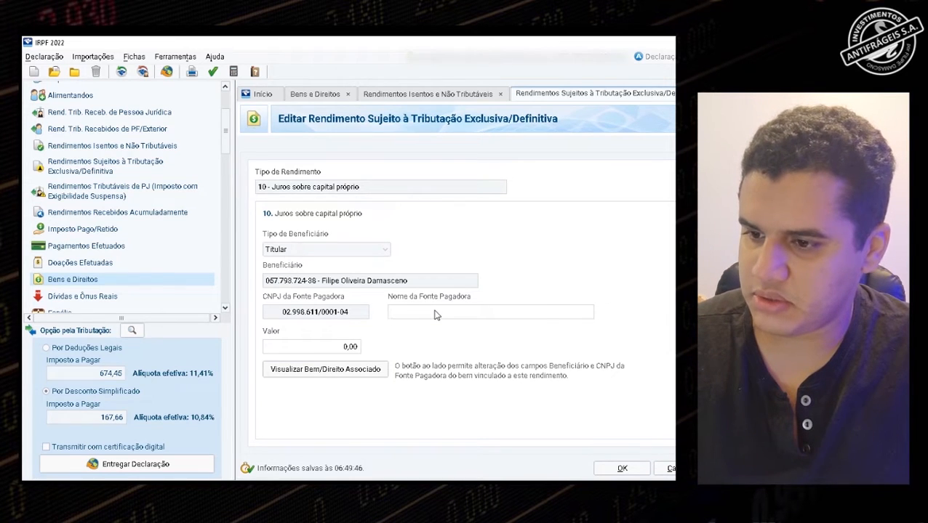
pyautogui.hotkey('alt', 'Tab')
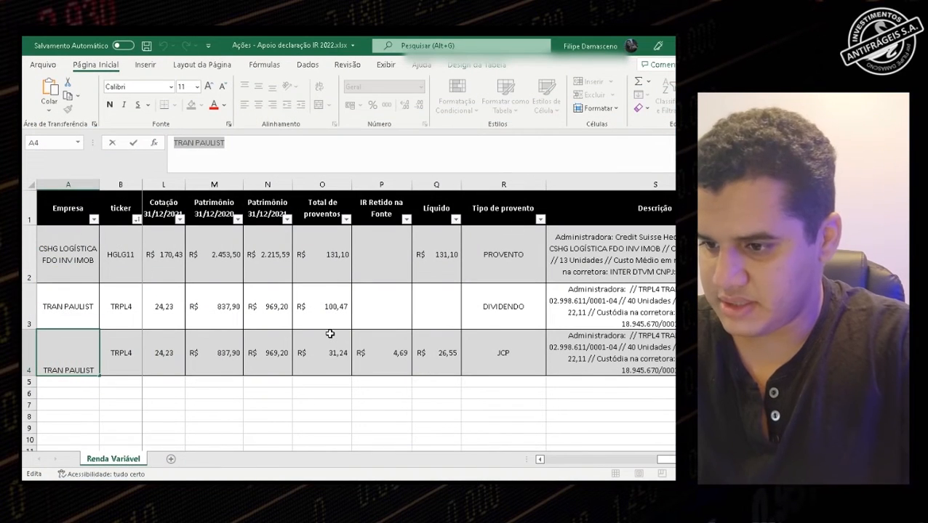
pyautogui.hotkey('alt', 'Tab')
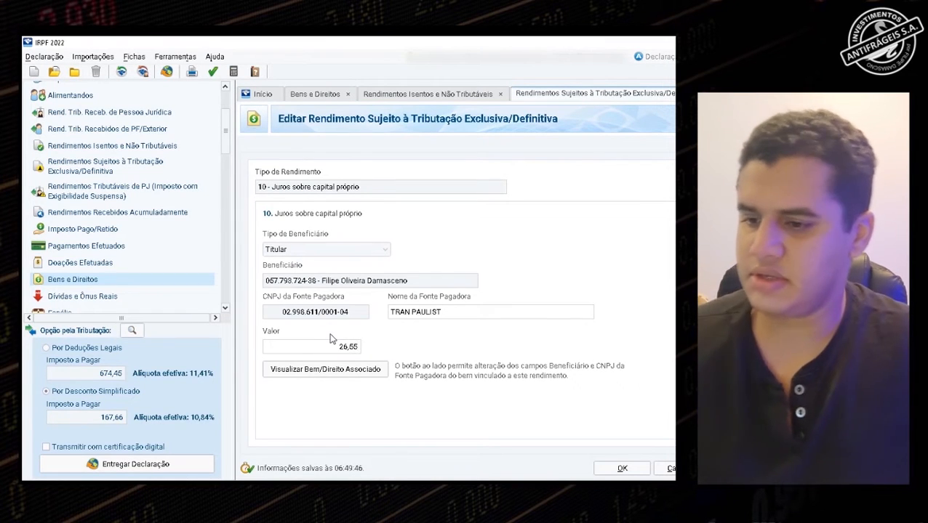
pyautogui.press('Return')
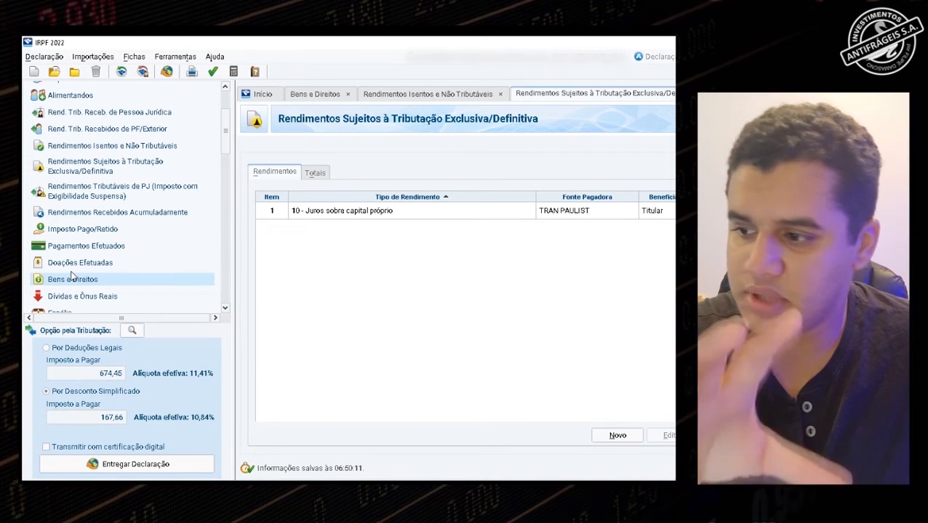
# - Collapse Fichas da Declaração and open the Operações Comuns / Day-Trade form under Renda Variável
pyautogui.scroll(-4, 76, 287)
pyautogui.scroll(6, 129, 209)
pyautogui.click(212, 129)
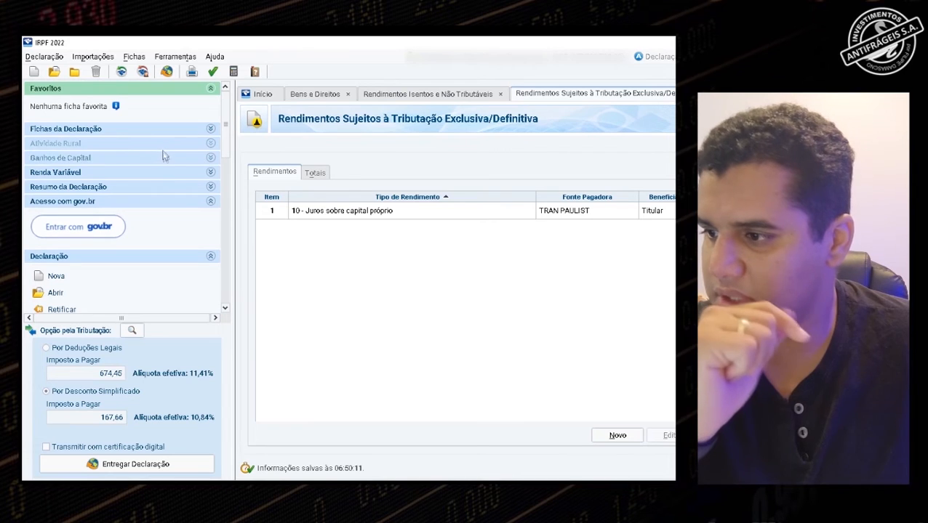
pyautogui.click(211, 173)
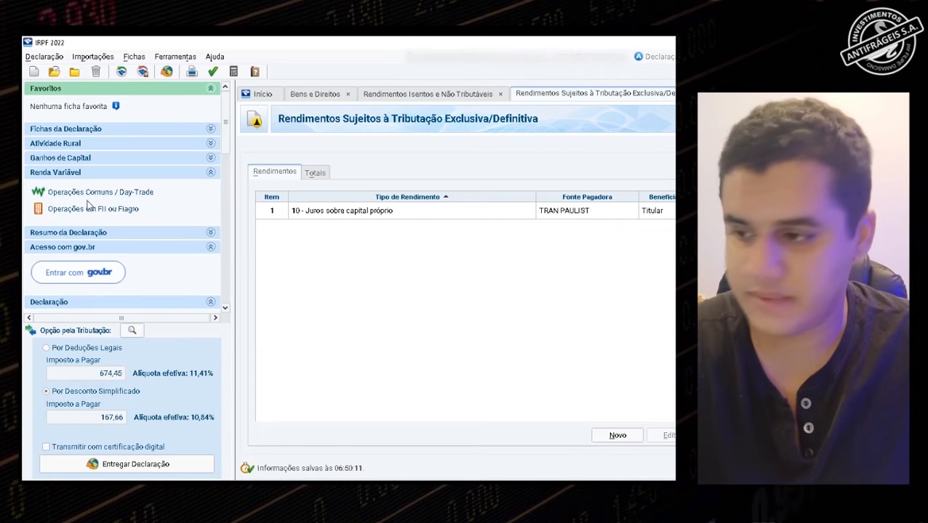
pyautogui.click(90, 192)
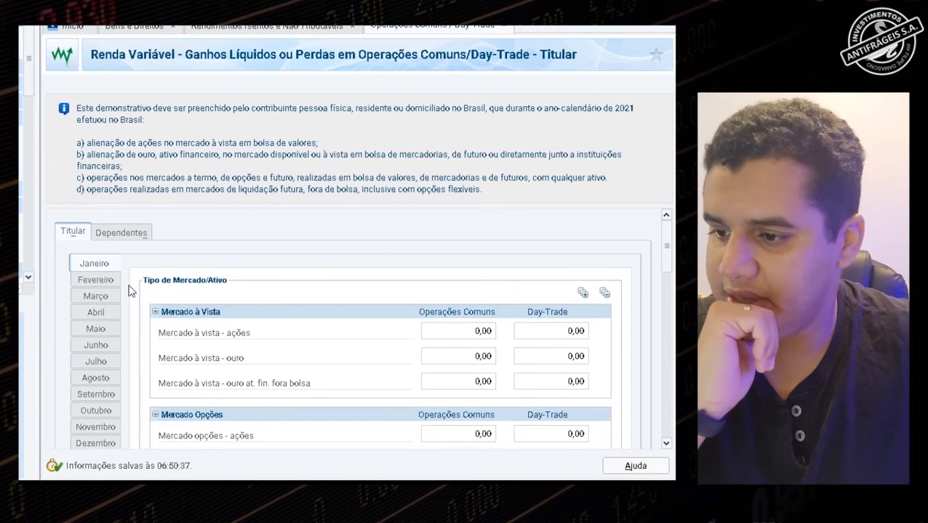
# - Examine January's Mercado à Vista, Mercado Opções and Mercado Futuro fields for common and day-trade operations
pyautogui.scroll(-3, 269, 305)
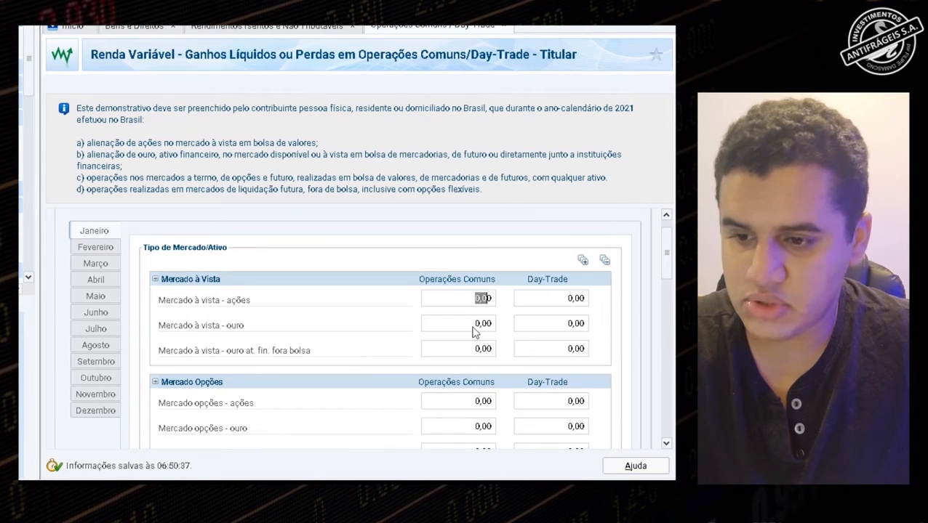
pyautogui.click(491, 330)
pyautogui.click(449, 355)
pyautogui.scroll(-1, 424, 344)
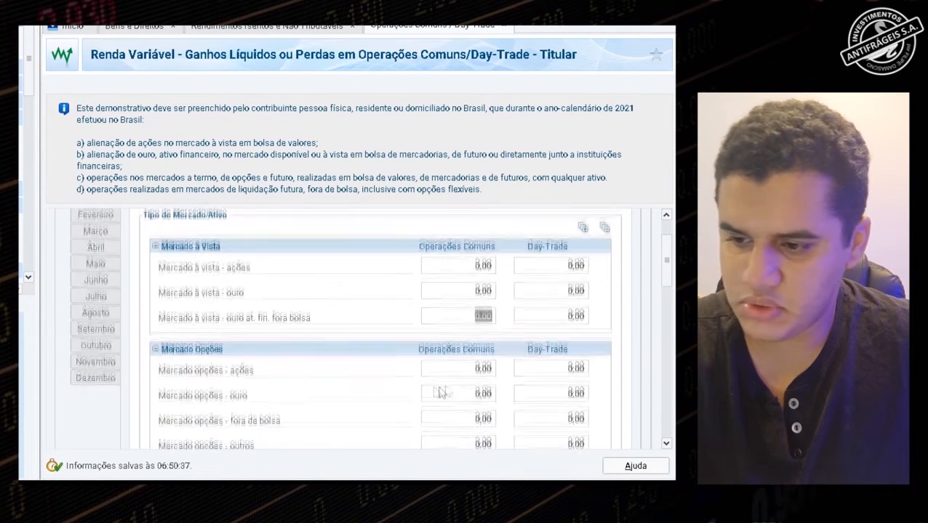
pyautogui.scroll(-1, 440, 393)
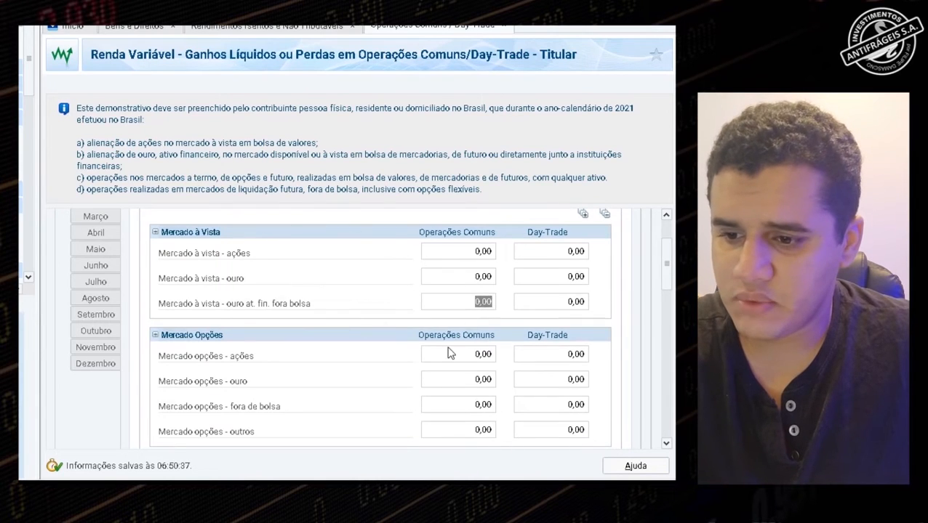
pyautogui.scroll(-2, 454, 364)
pyautogui.scroll(1, 466, 356)
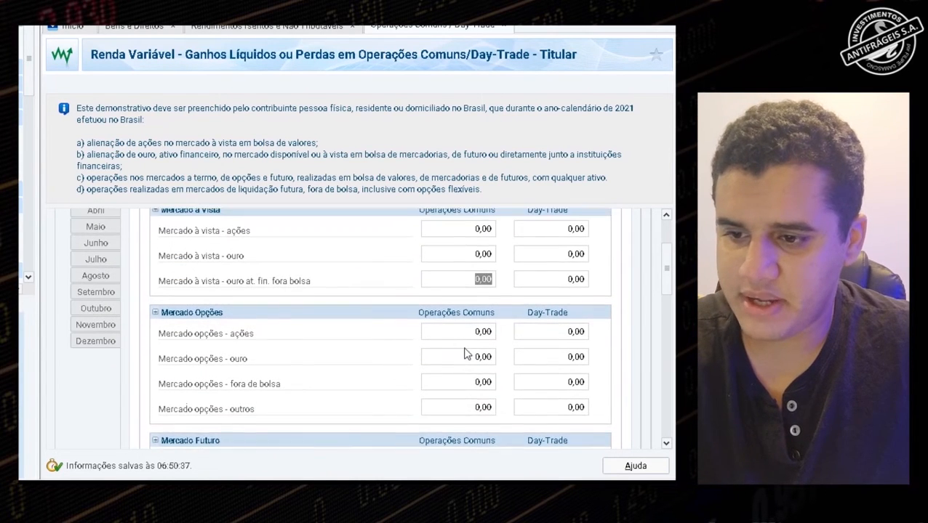
pyautogui.scroll(1, 466, 355)
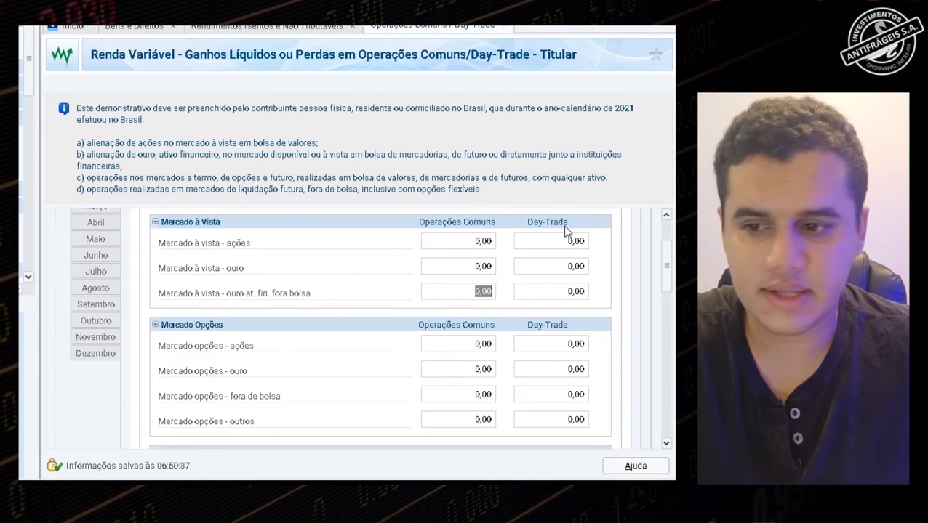
pyautogui.scroll(-5, 453, 334)
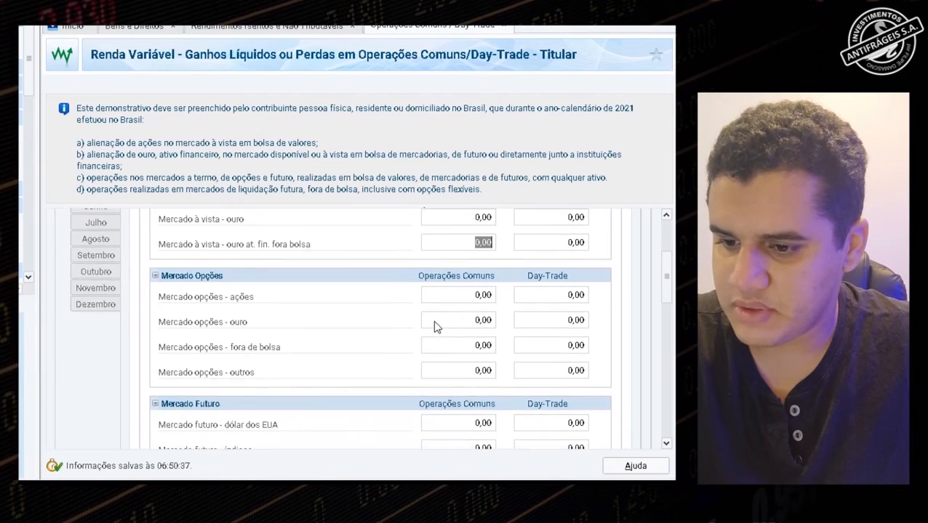
pyautogui.scroll(-2, 452, 316)
# - Examine January's Resultados tax rates and the Consolidação do Mês fields, including Imposto a pagar and Imposto pago
pyautogui.moveTo(665, 292); pyautogui.dragTo(670, 375)
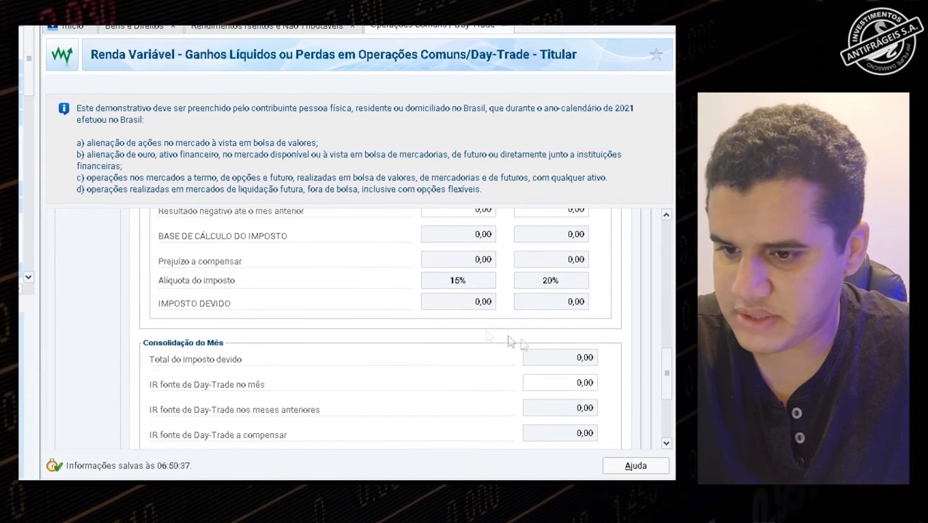
pyautogui.doubleClick(454, 282)
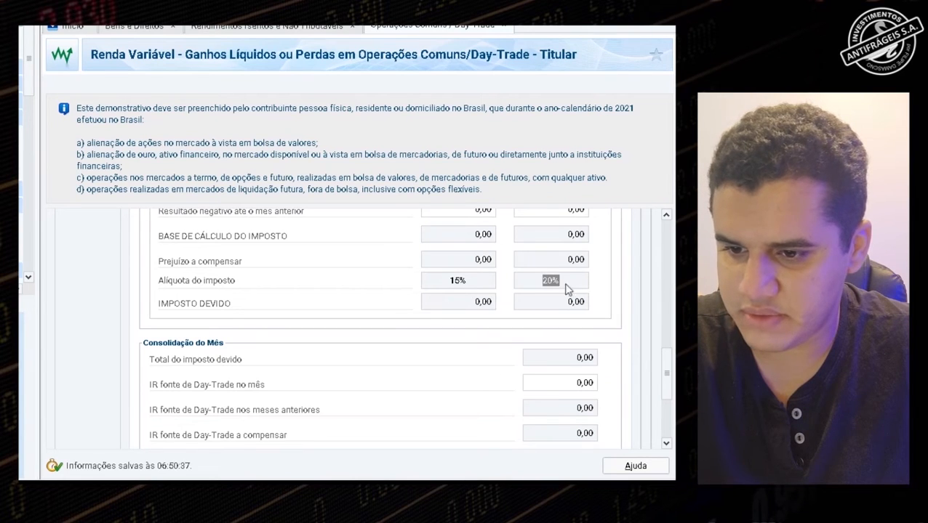
pyautogui.moveTo(666, 378); pyautogui.dragTo(668, 417)
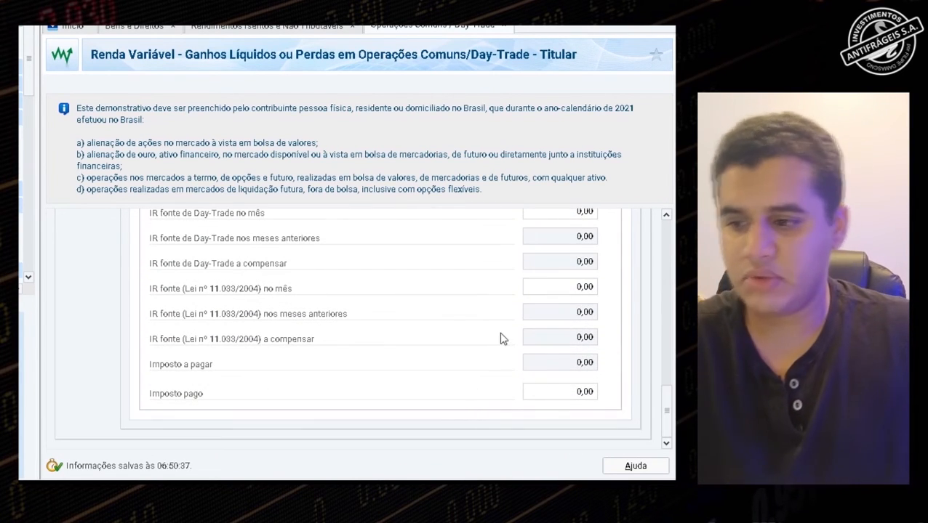
pyautogui.moveTo(668, 413); pyautogui.dragTo(659, 348)
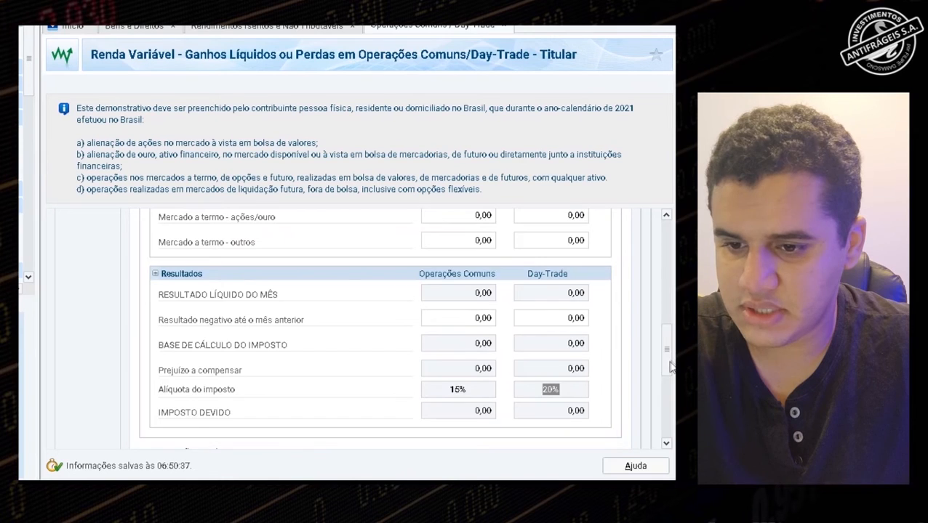
pyautogui.scroll(5, 586, 327)
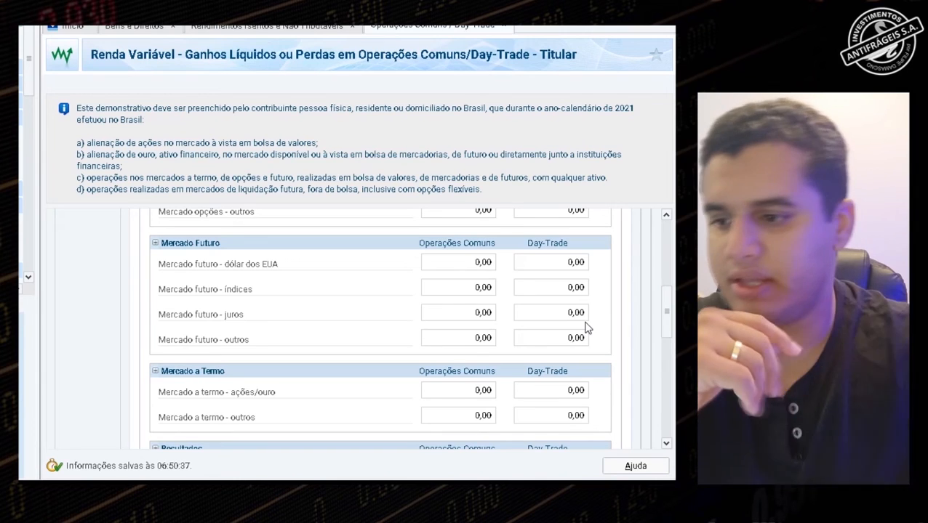
pyautogui.scroll(6, 560, 319)
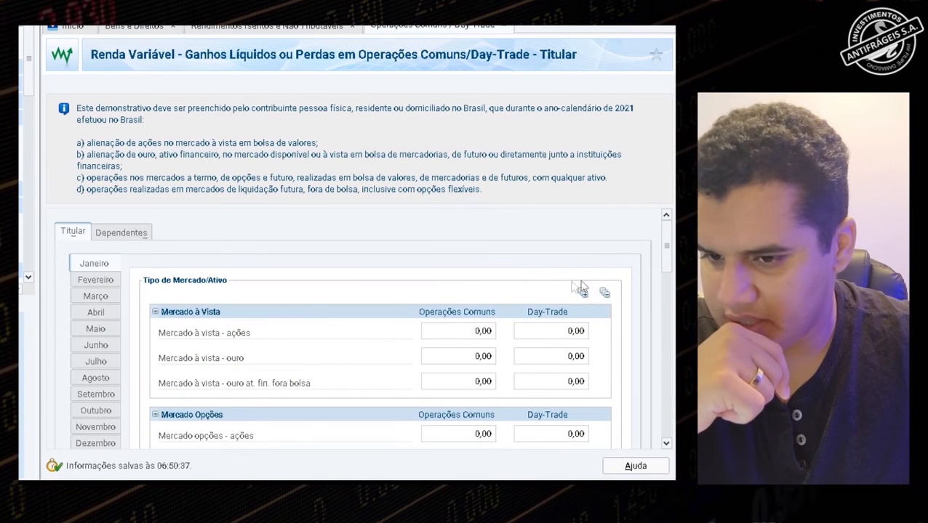
# - Collapse January's market groups and inspect Resultado negativo até o mês anterior for Operações Comuns
pyautogui.click(583, 291)
pyautogui.scroll(-3, 195, 362)
pyautogui.click(474, 348)
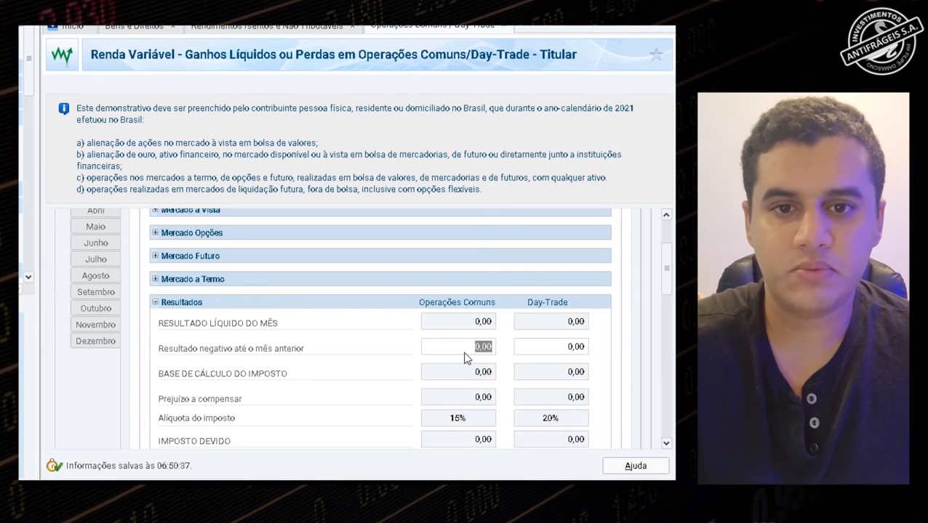
# - Switch to Fevereiro, collapse all market groups, expand Resultados, and examine its fields and Consolidação do Mês
pyautogui.scroll(3, 121, 247)
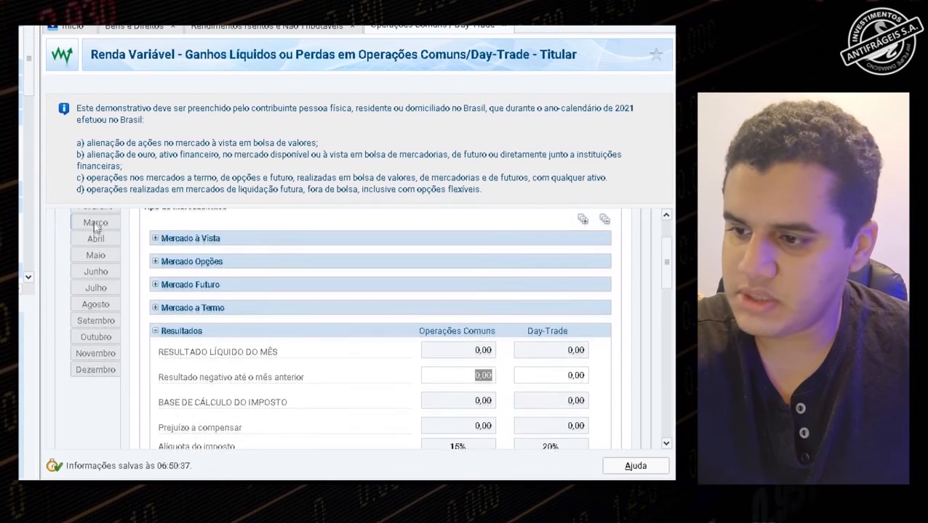
pyautogui.click(96, 237)
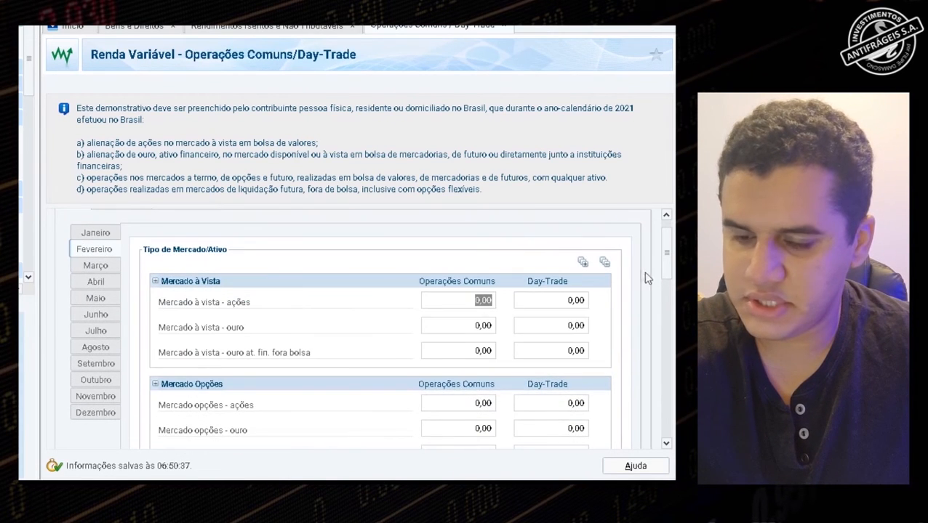
pyautogui.click(604, 263)
pyautogui.scroll(-4, 311, 419)
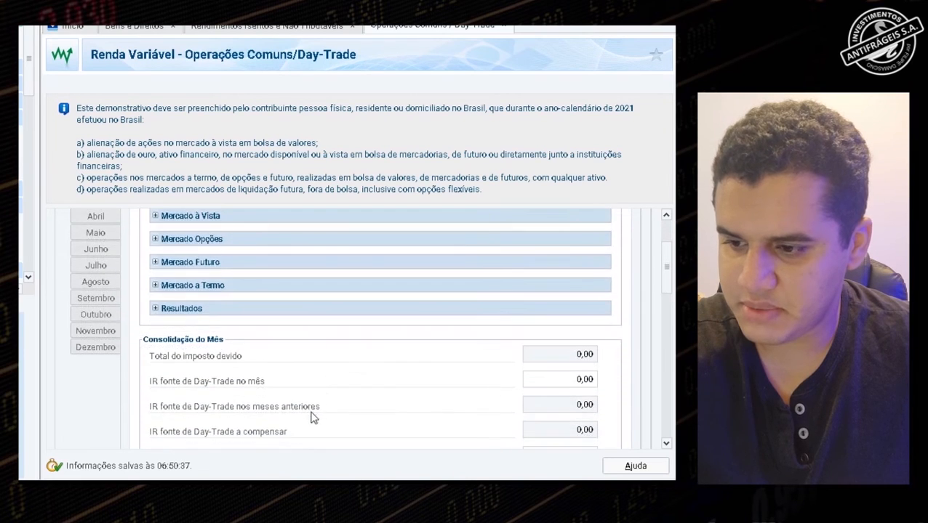
pyautogui.click(156, 281)
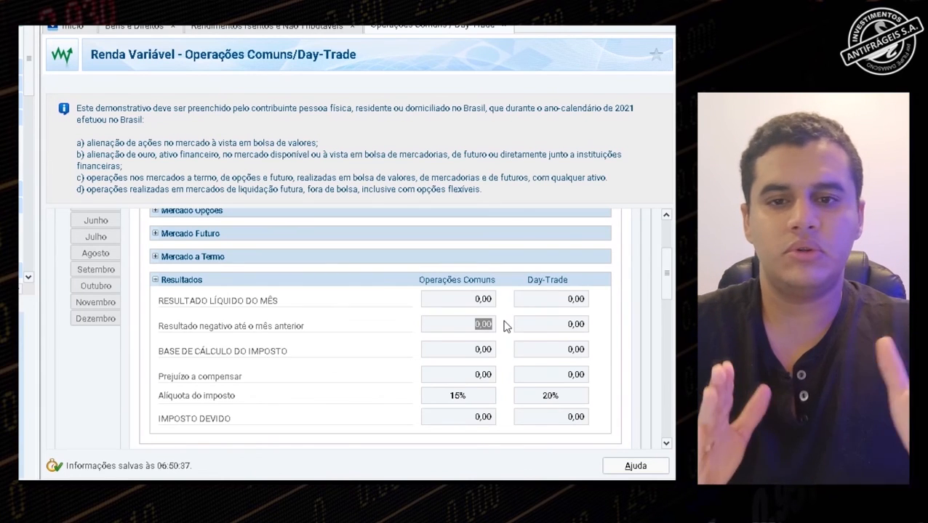
pyautogui.scroll(-3, 317, 385)
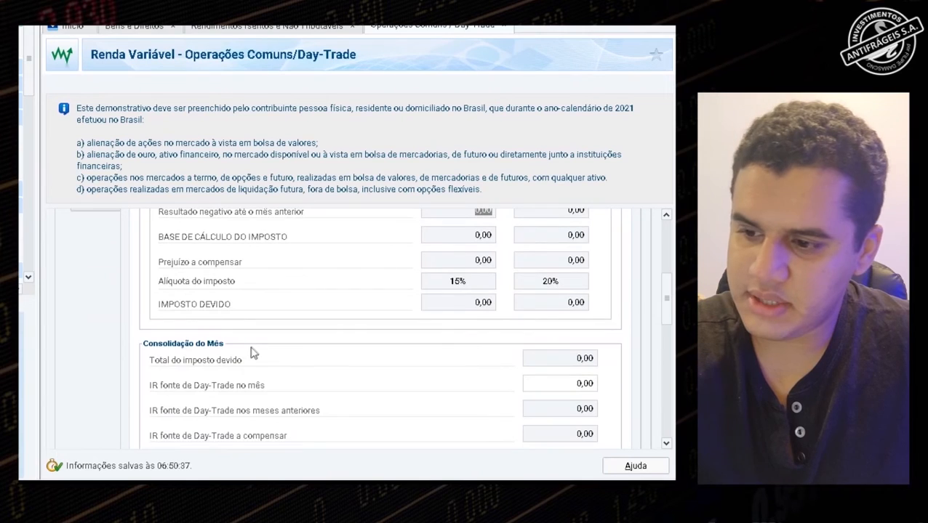
pyautogui.scroll(-1, 268, 344)
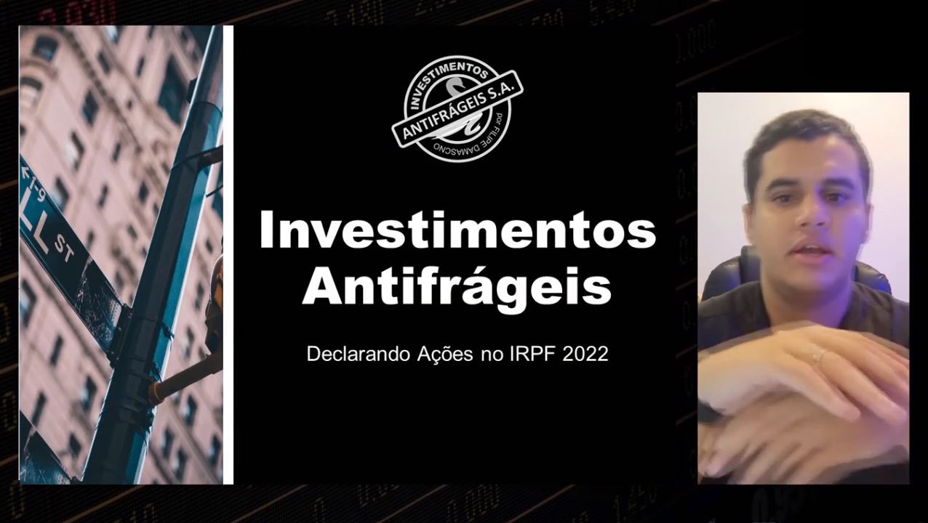